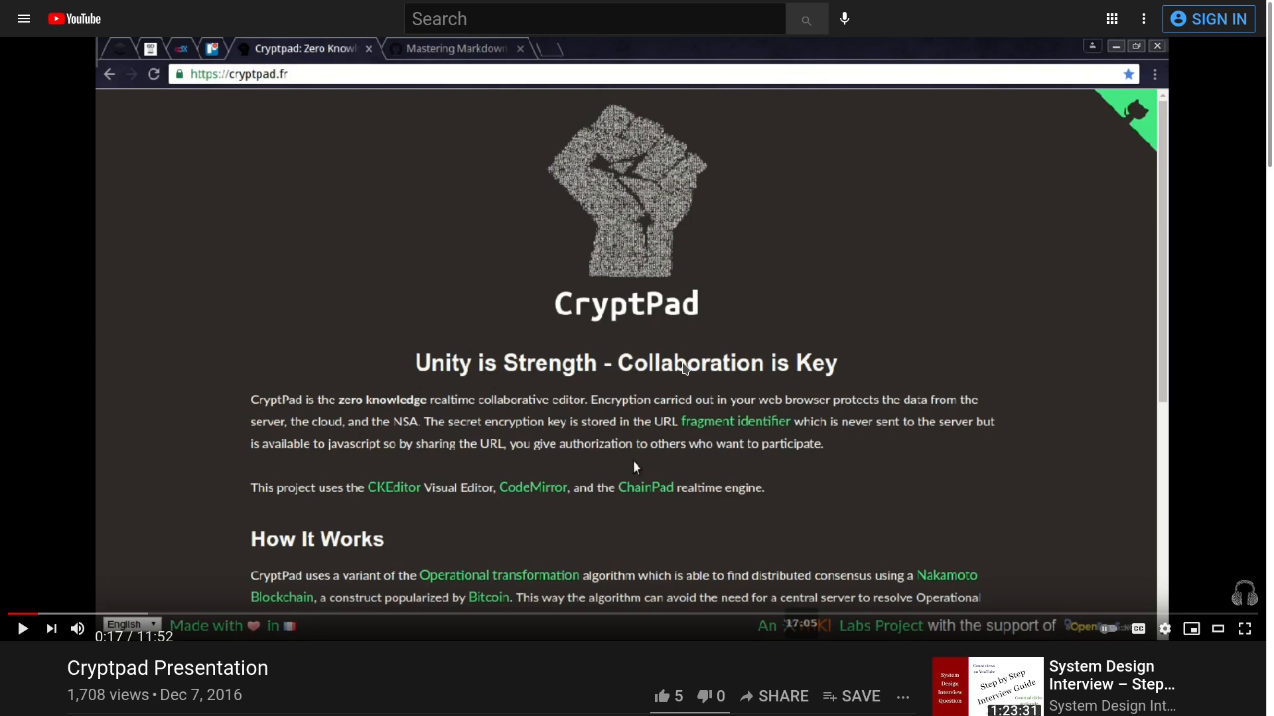
left_click(529, 619)
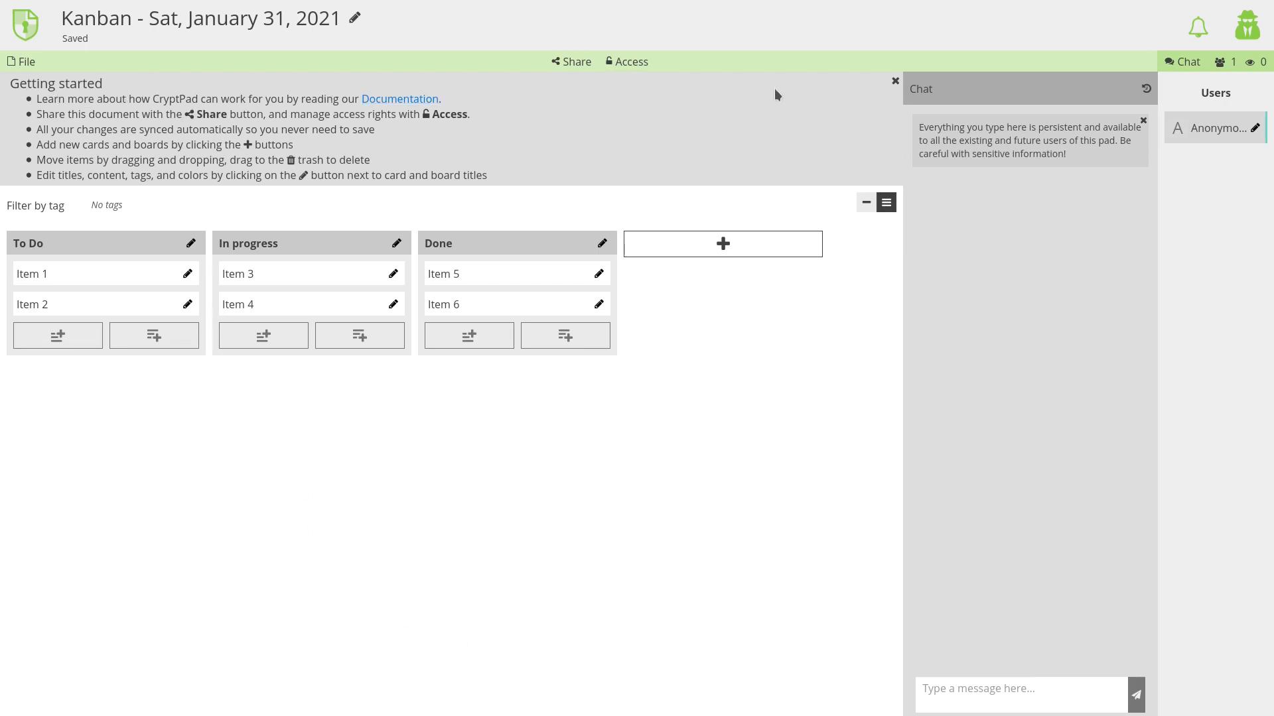
Step: Dismiss the Getting started notes and move the Item 1 card from To Do to In progress, between Item 3 and Item 4
left_click(893, 81)
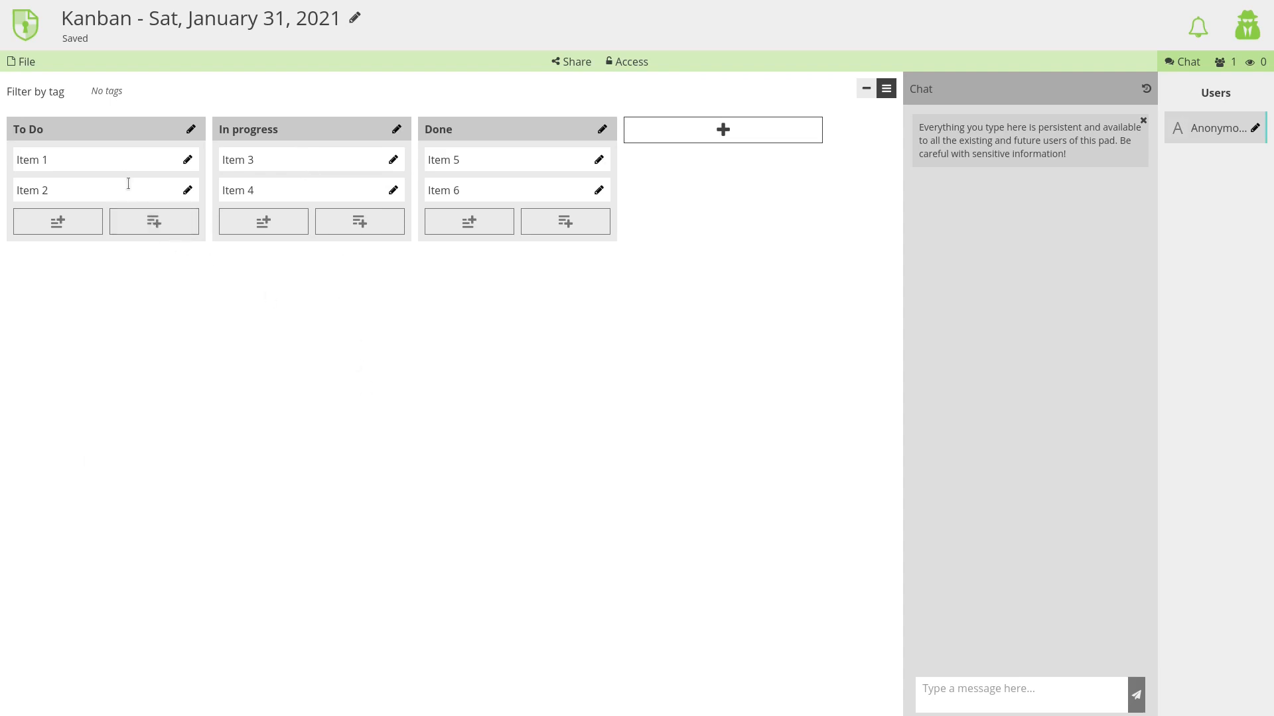
left_click(70, 156)
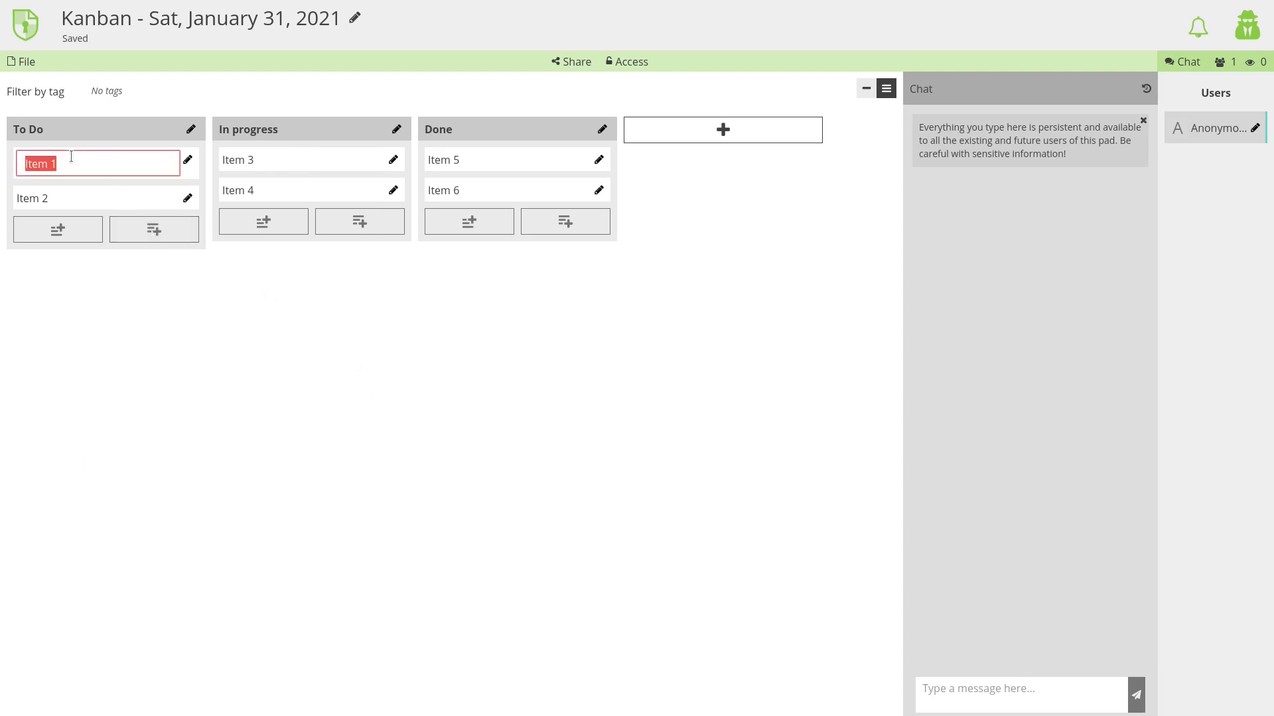
left_click(105, 179)
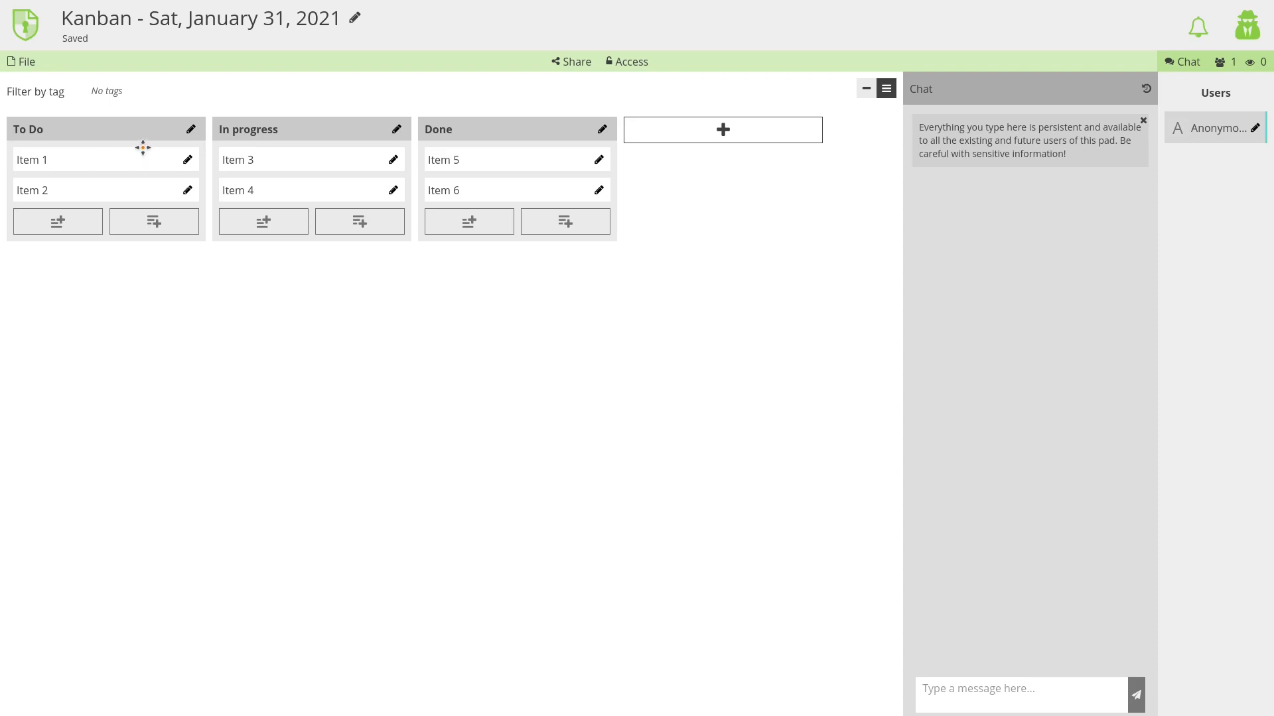
left_click_drag(143, 147, 364, 189)
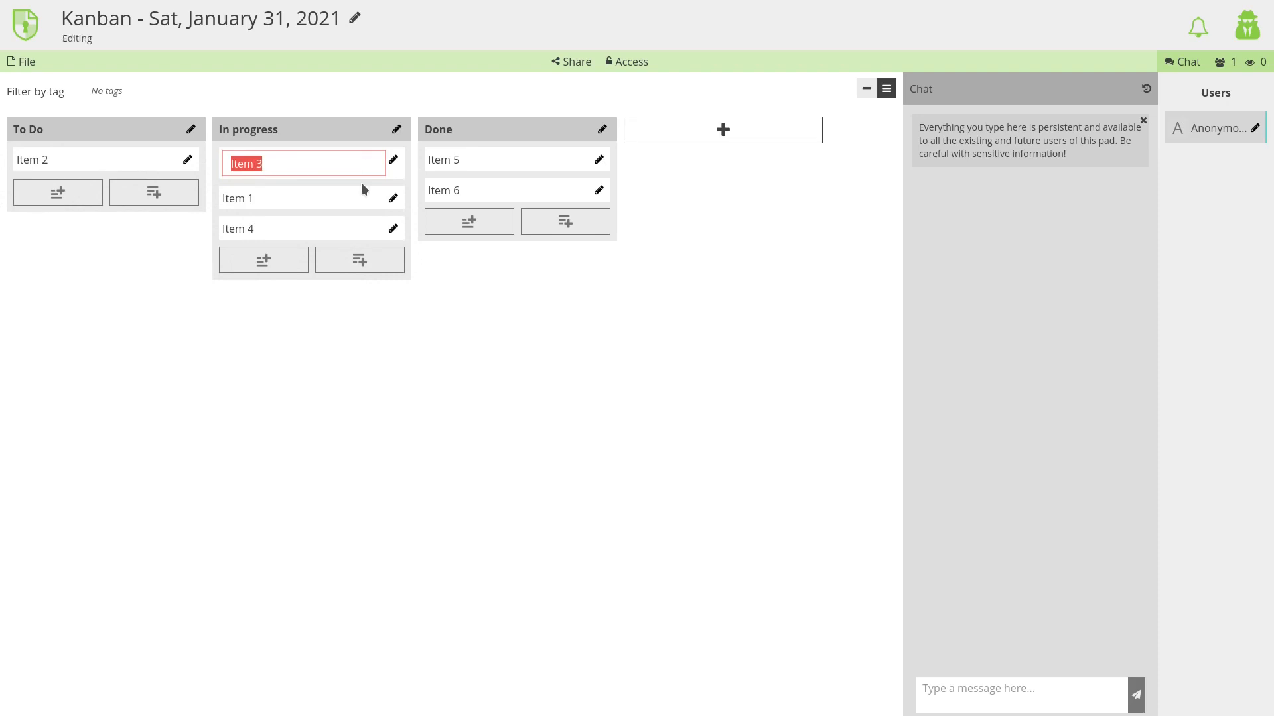
left_click(361, 184)
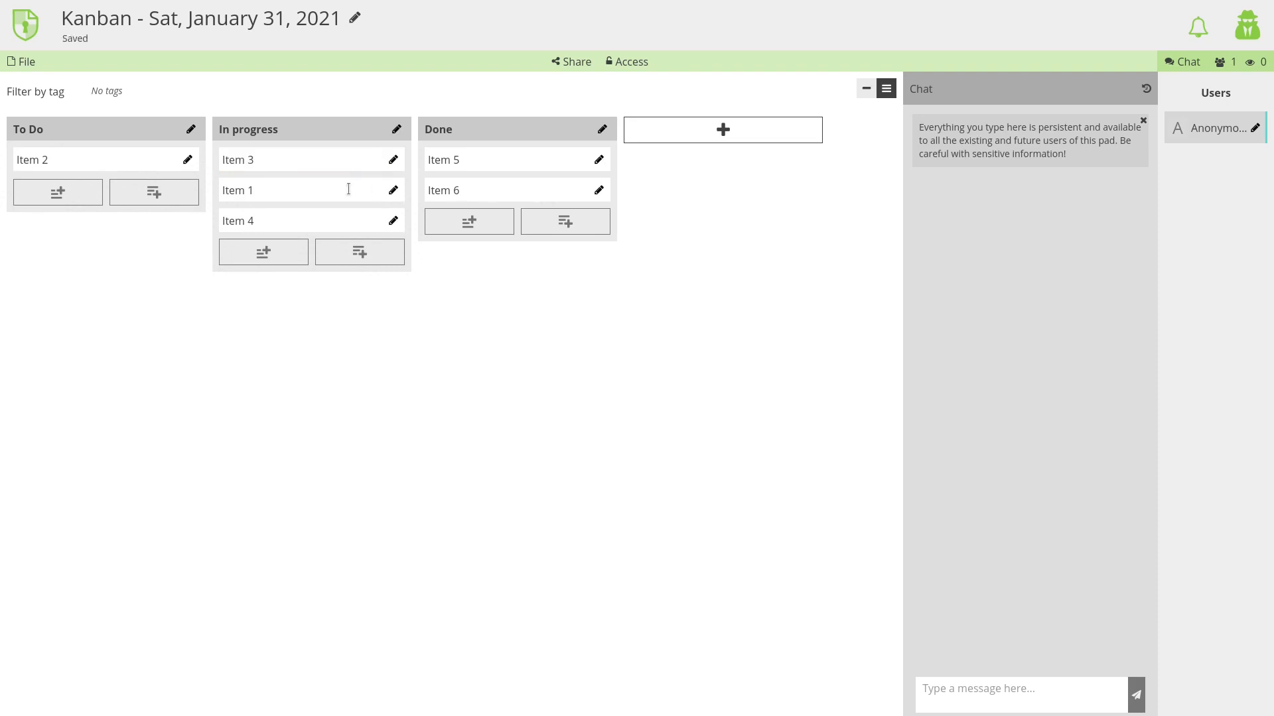
Step: Review the title, content, tag and color options available for the Item 2 card
left_click(187, 159)
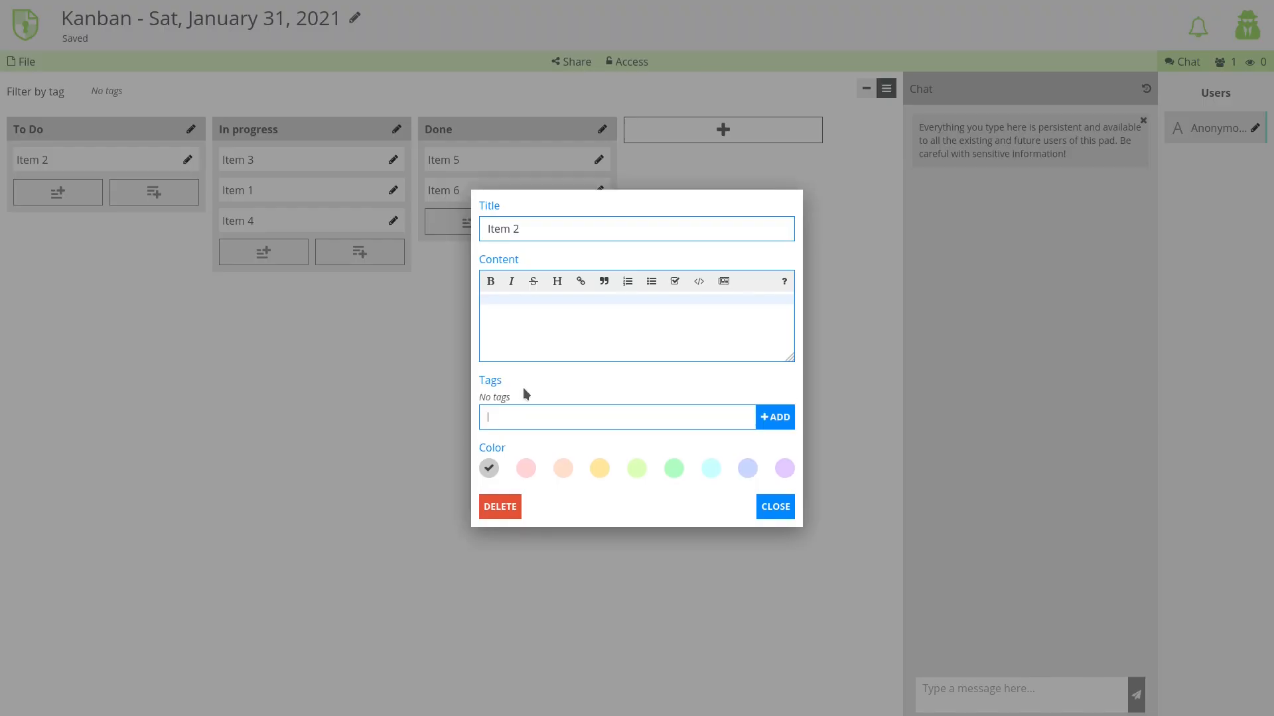
left_click(773, 508)
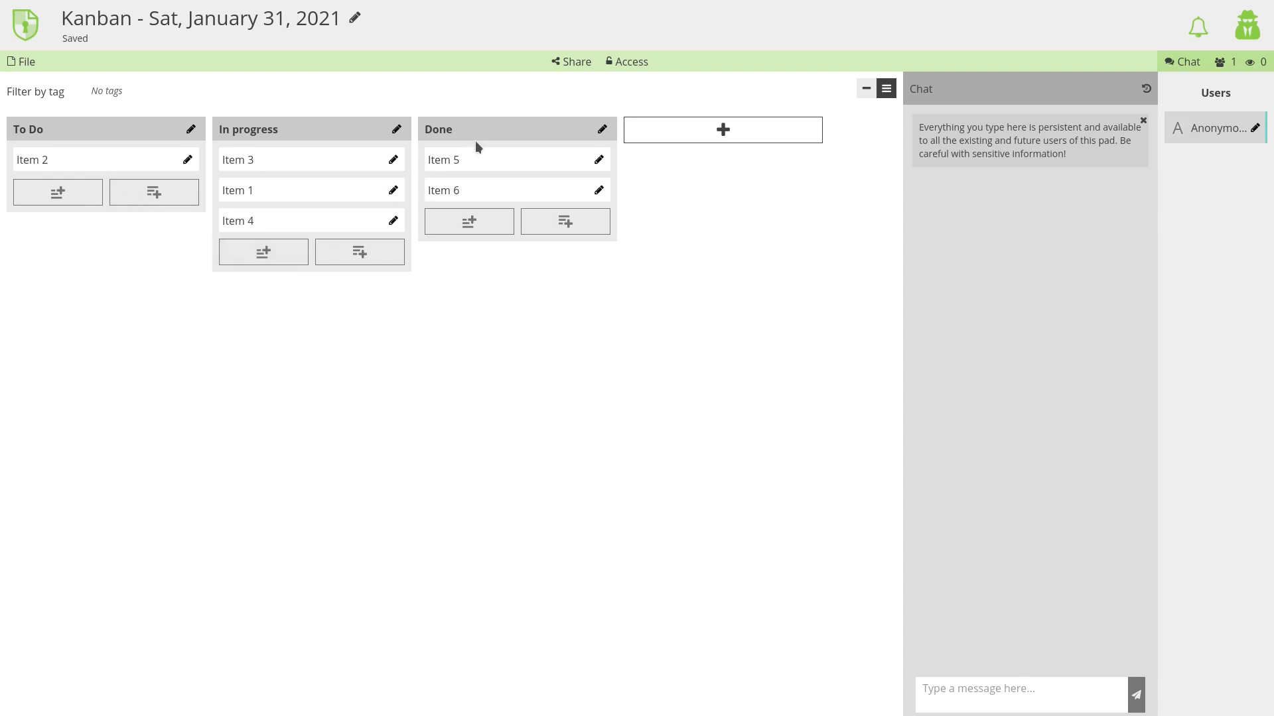
Step: Add a new board after Done and title it Assigned
left_click(635, 133)
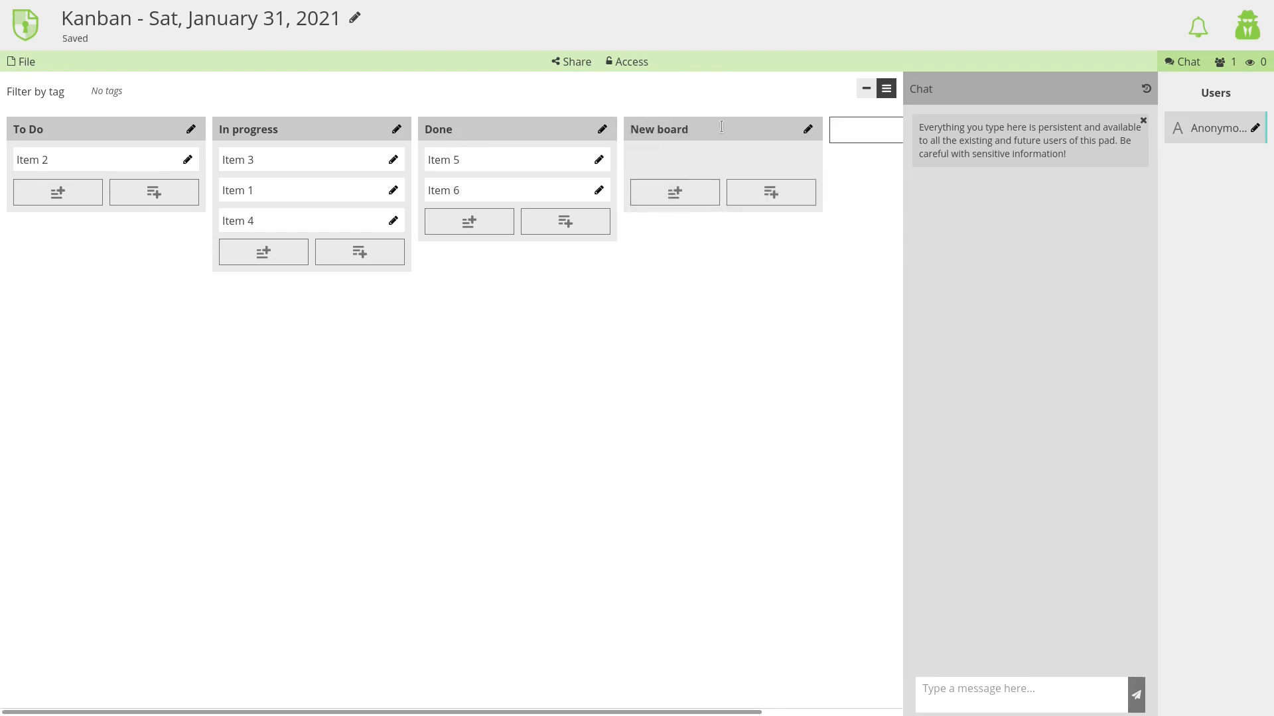
left_click(808, 130)
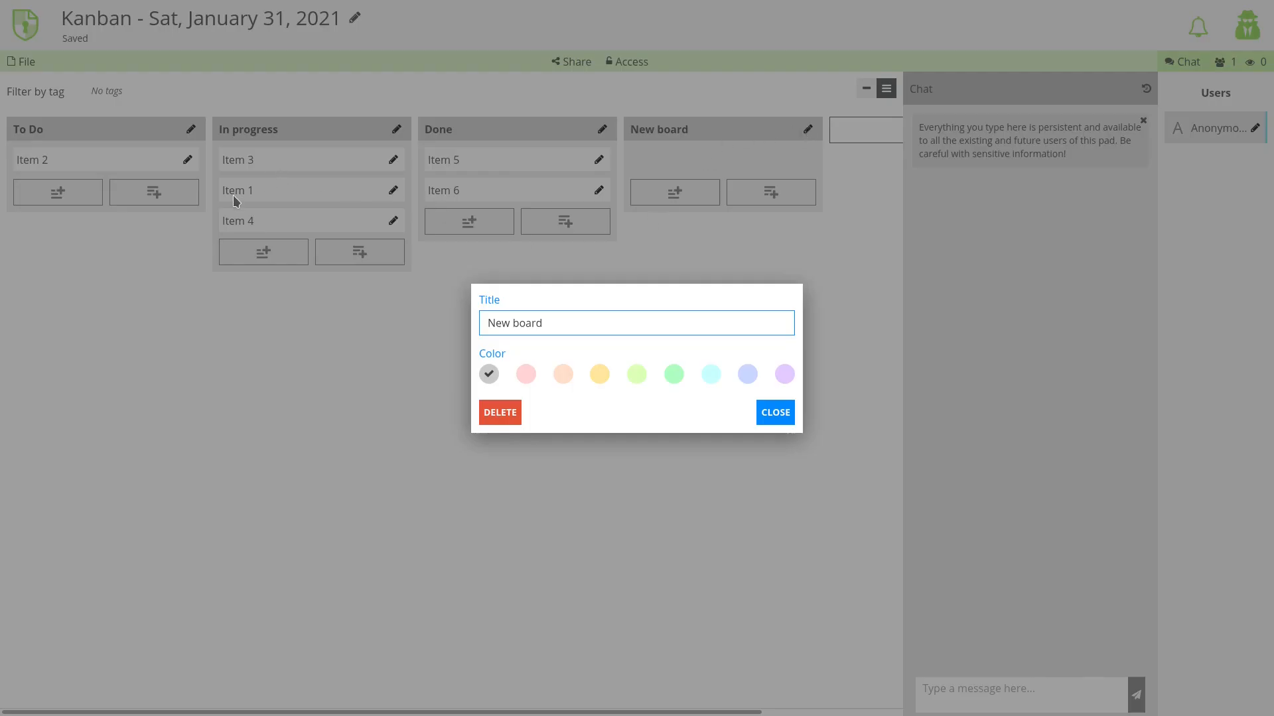
triple_click(550, 321)
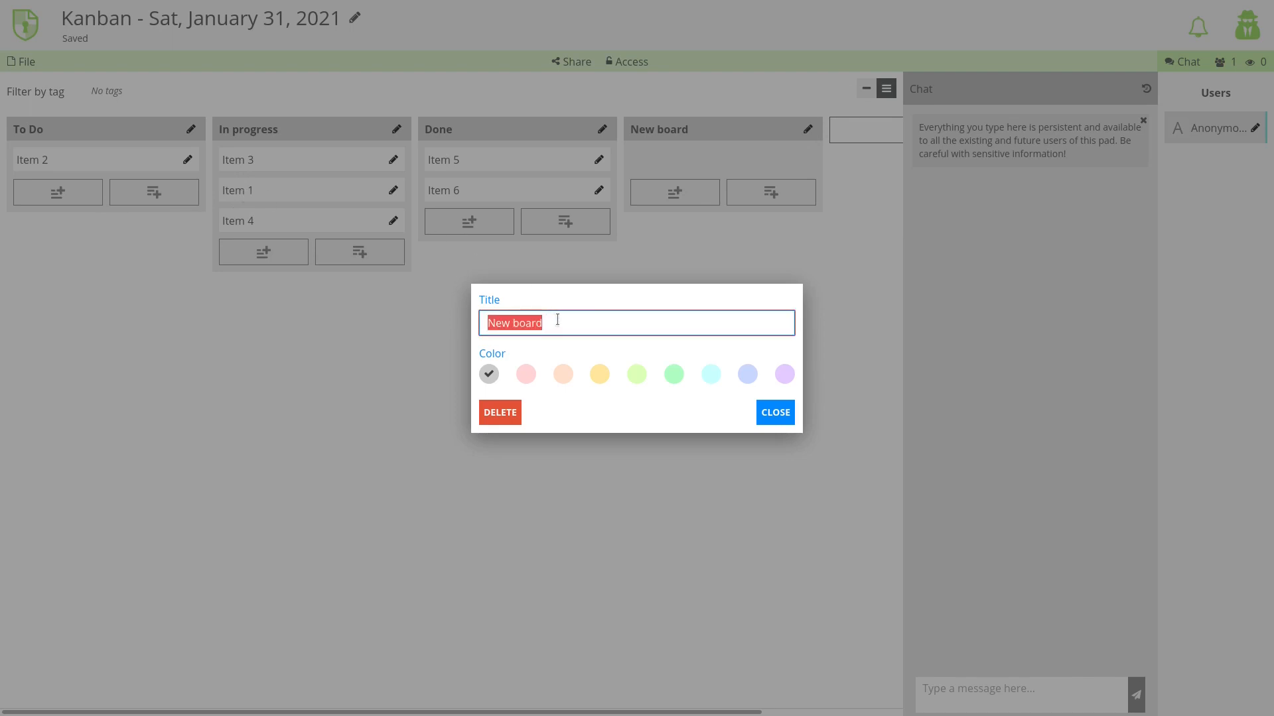
type("Assigned")
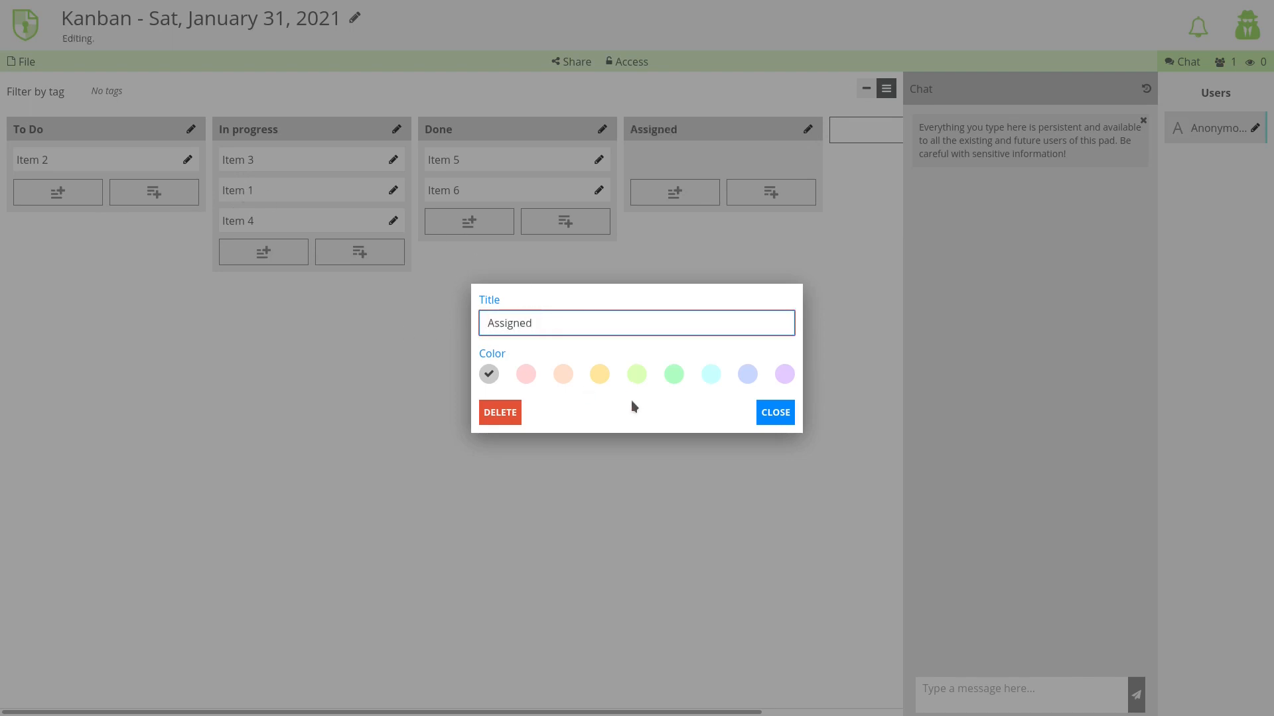
left_click(758, 414)
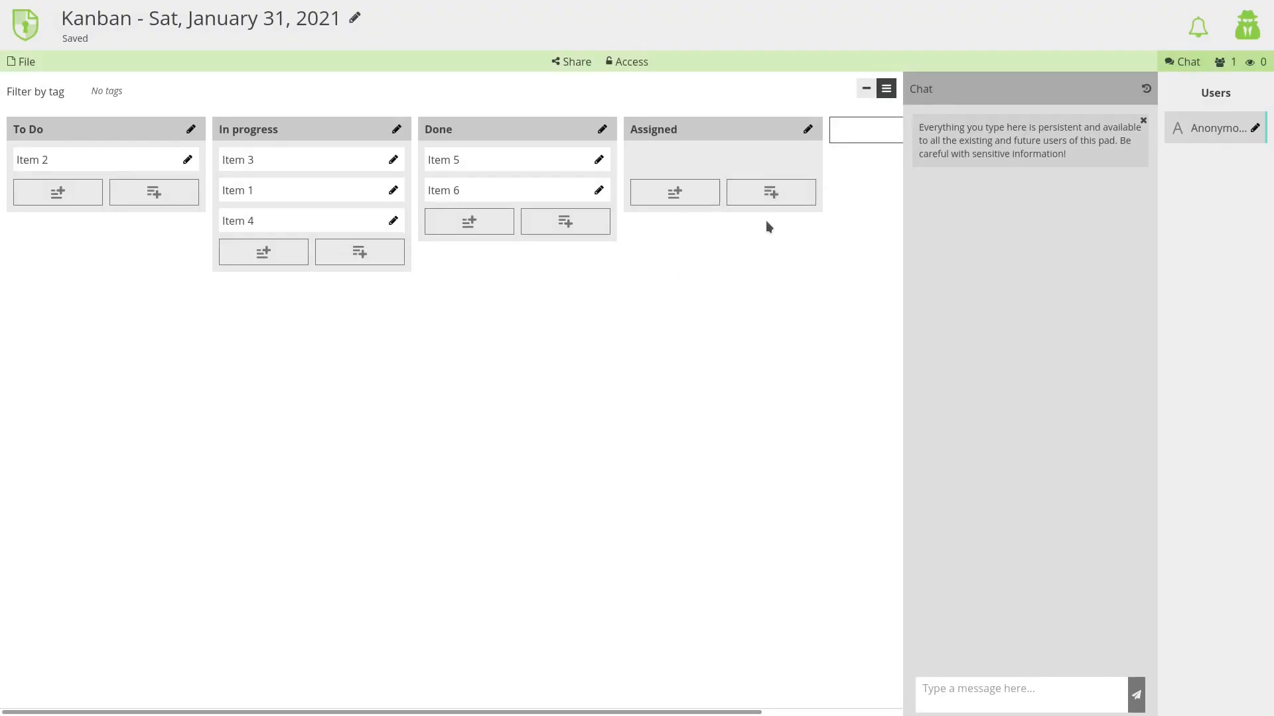
Step: Add another board after Assigned and hide both the chat and the user list
left_click(859, 130)
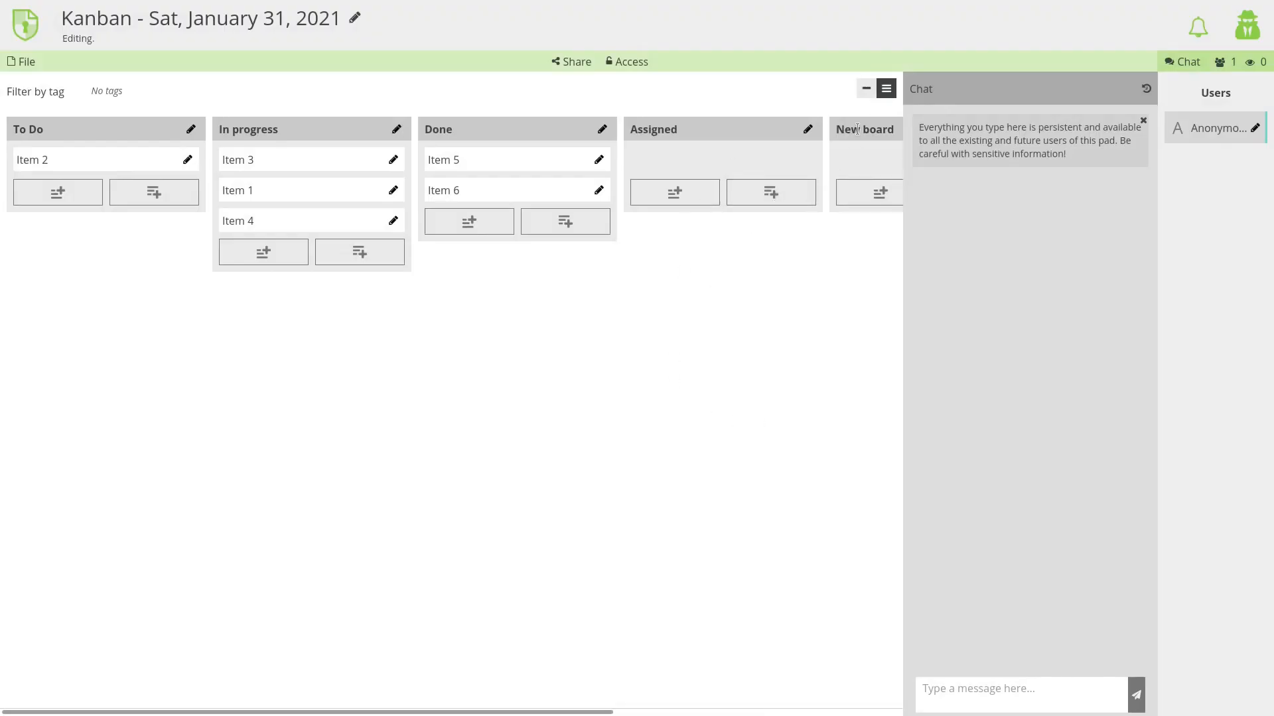
left_click(1182, 62)
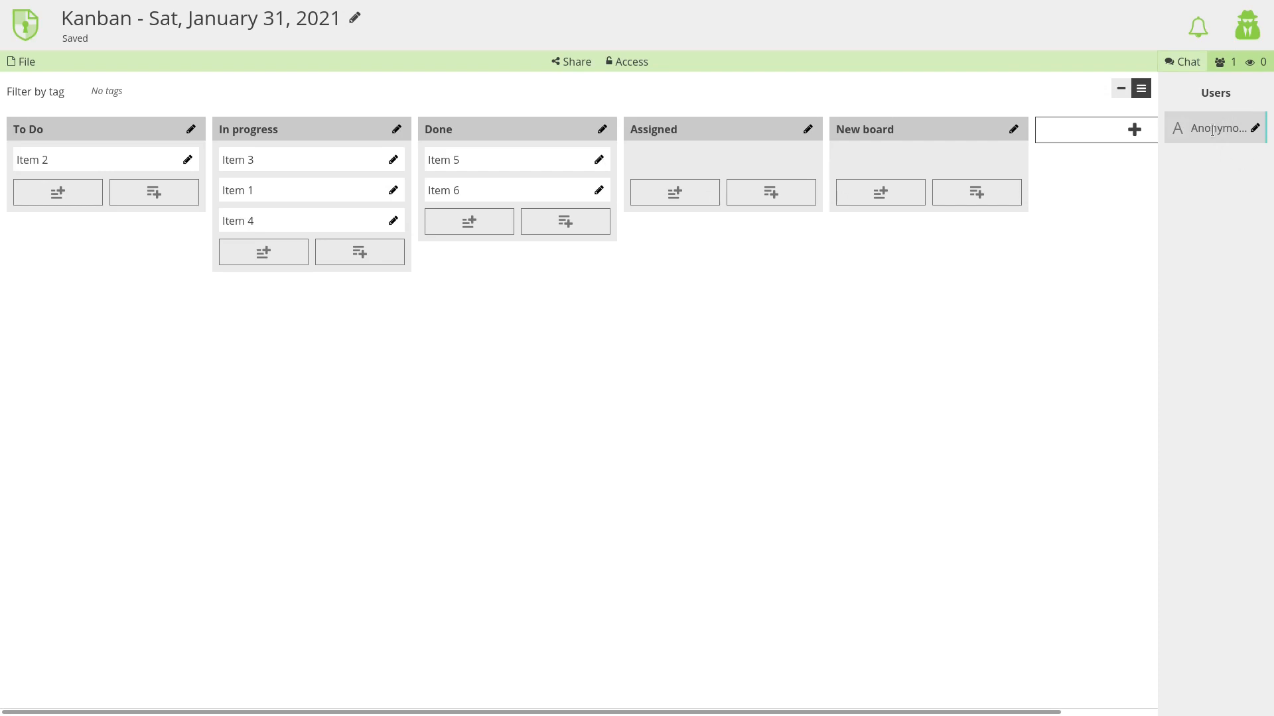
left_click(1224, 62)
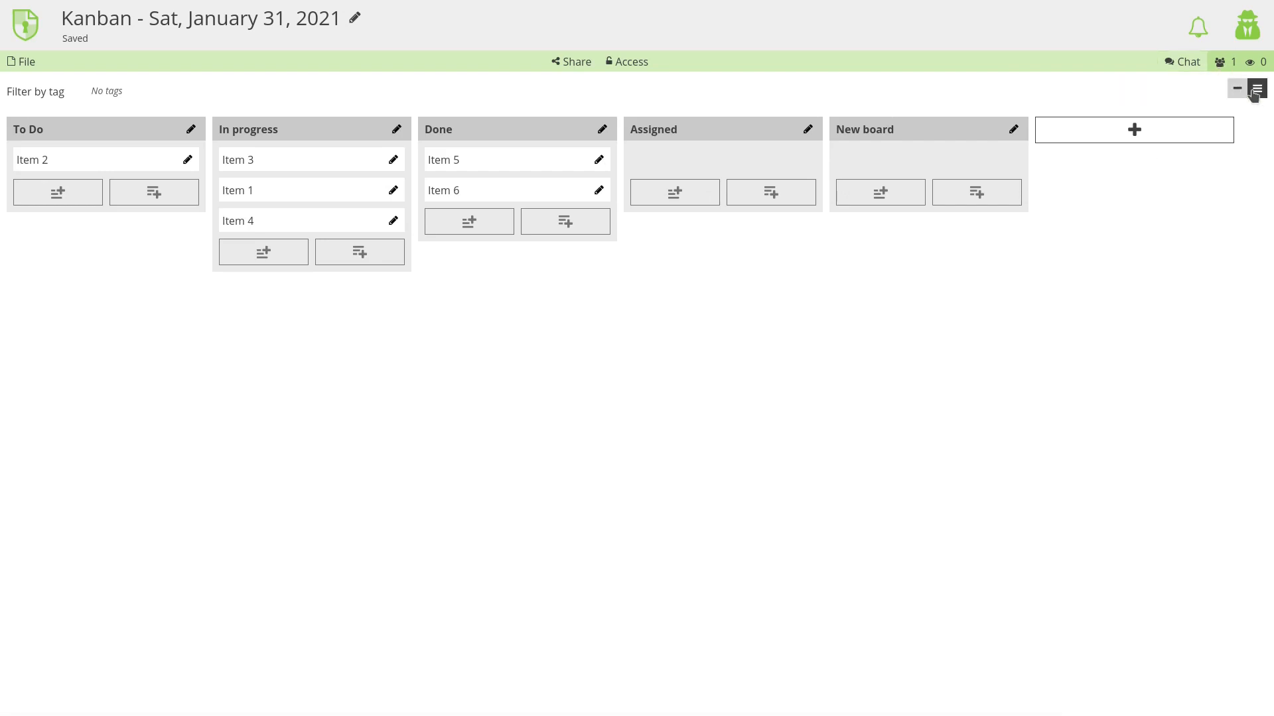
left_click(1133, 131)
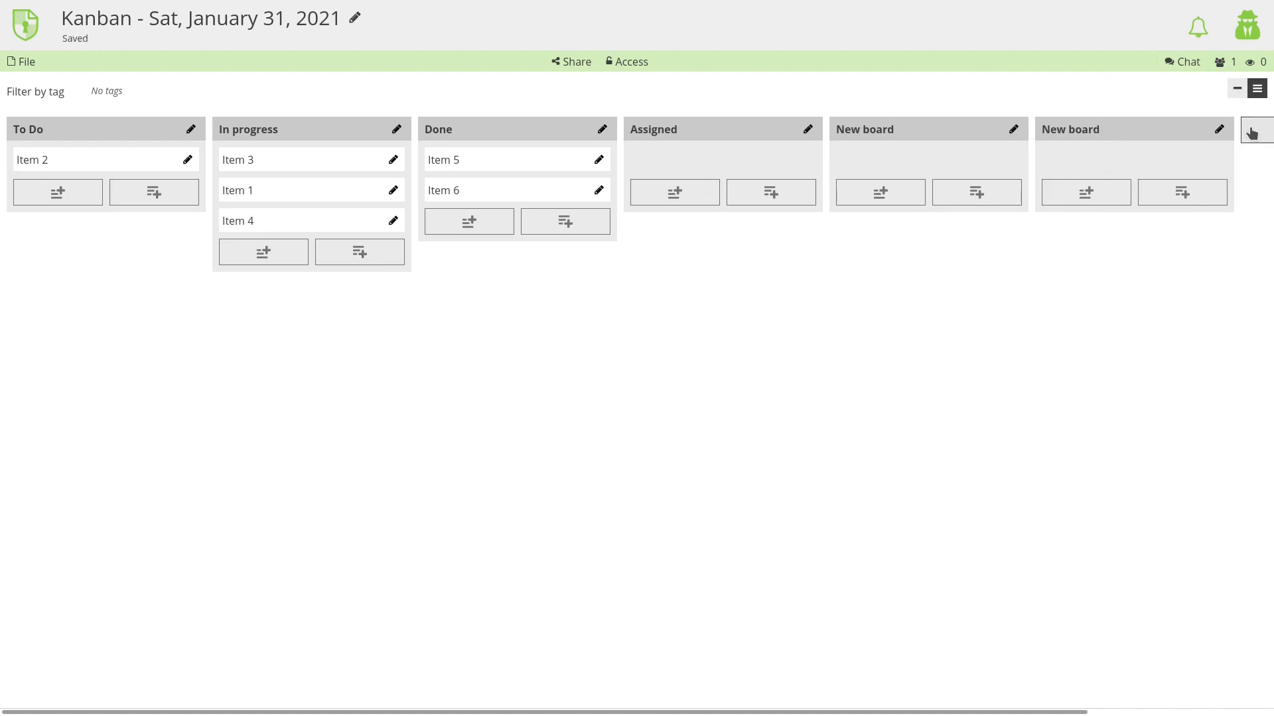
left_click(1218, 129)
left_click(506, 412)
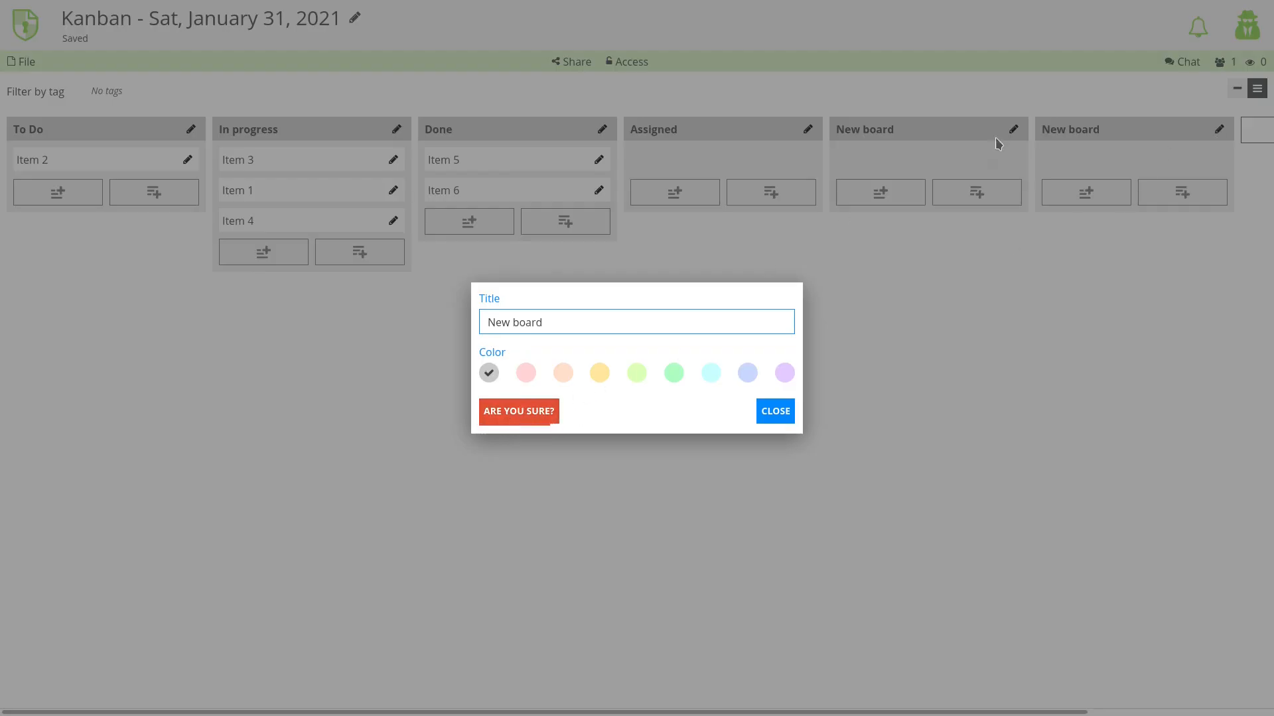
left_click(514, 413)
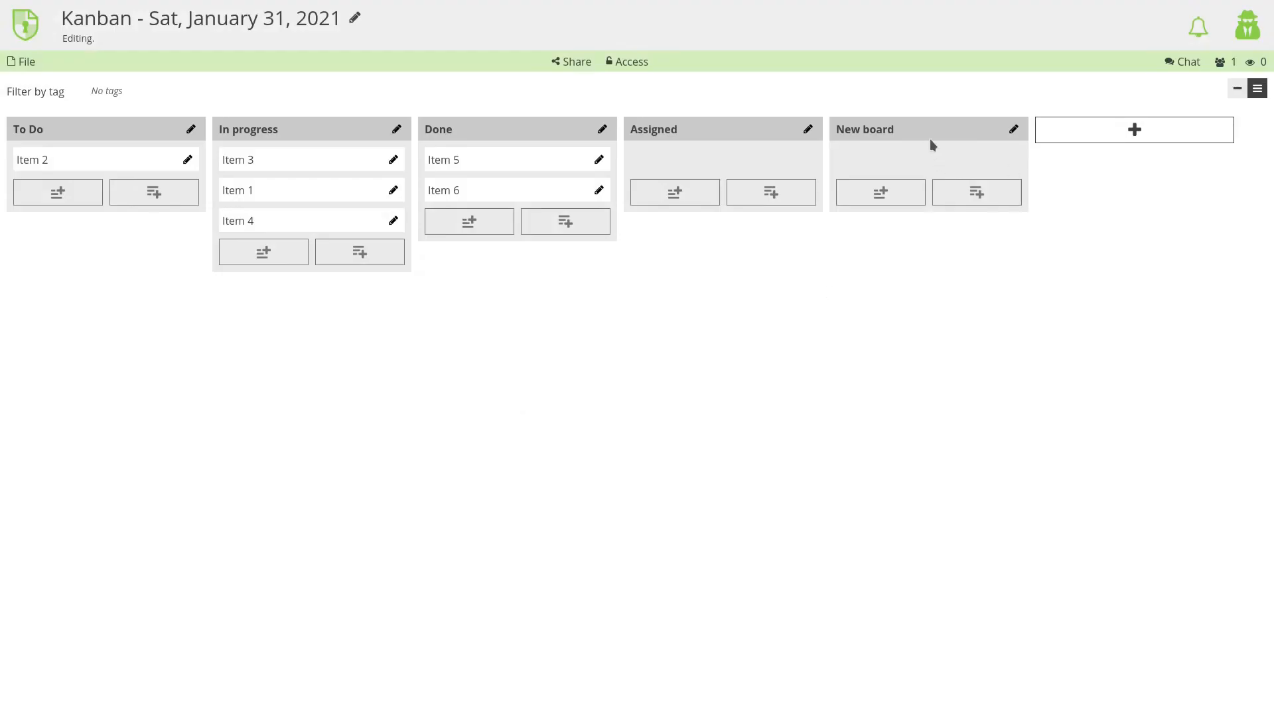
Step: Rename the untitled new board after Assigned as Review
left_click(1013, 129)
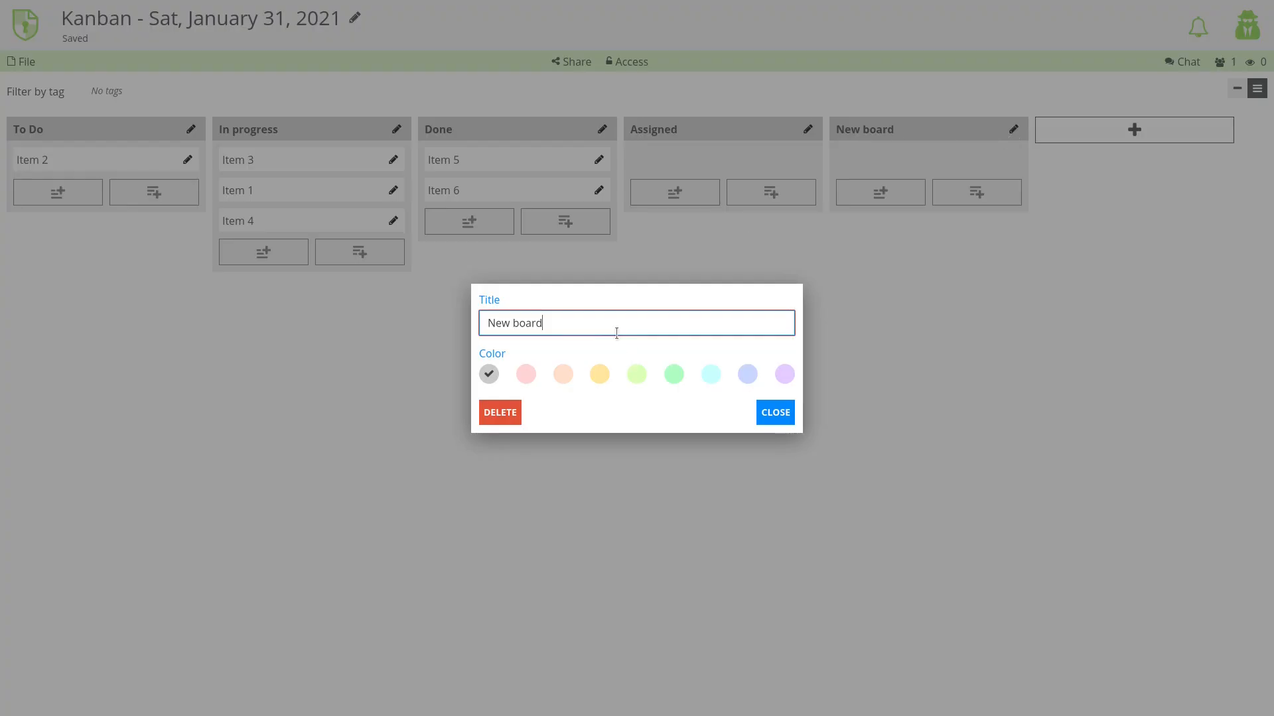
key("ctrl+a")
type("Review")
left_click(775, 412)
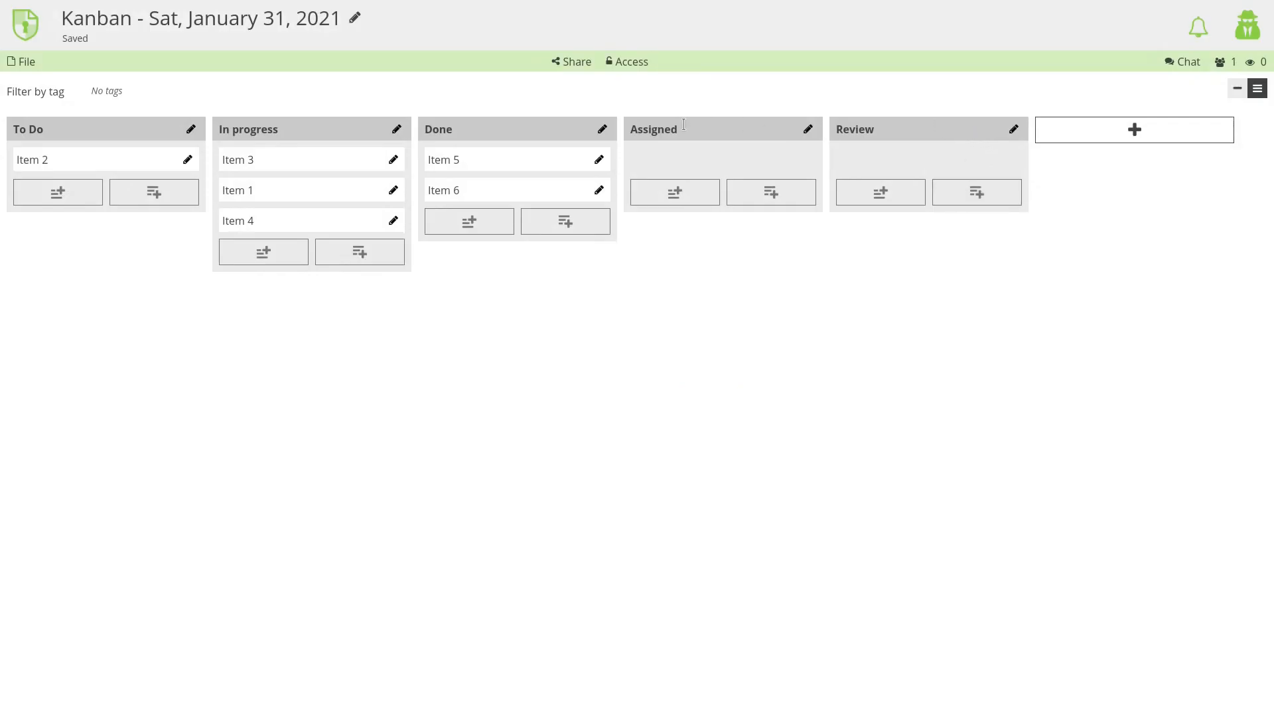
Step: Reorder the boards so Assigned sits between To Do and In progress, and Review between In progress and Done
left_click_drag(738, 139, 268, 139)
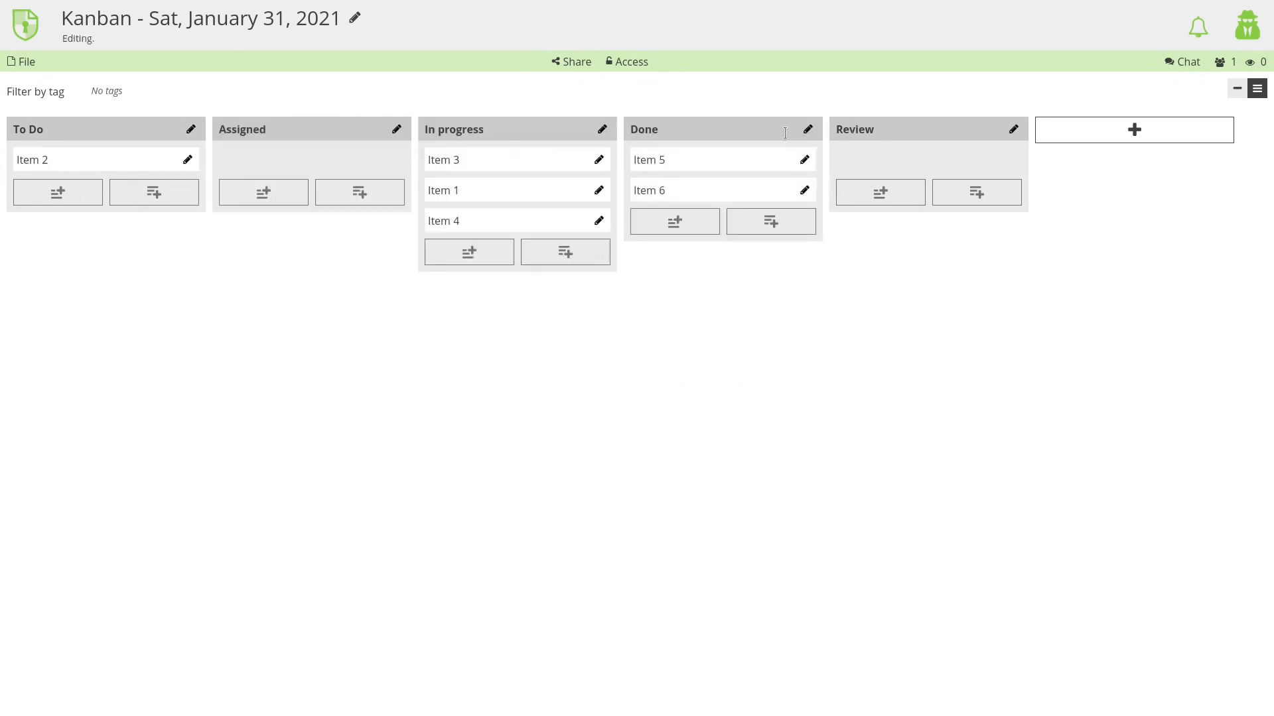
left_click_drag(909, 137, 671, 141)
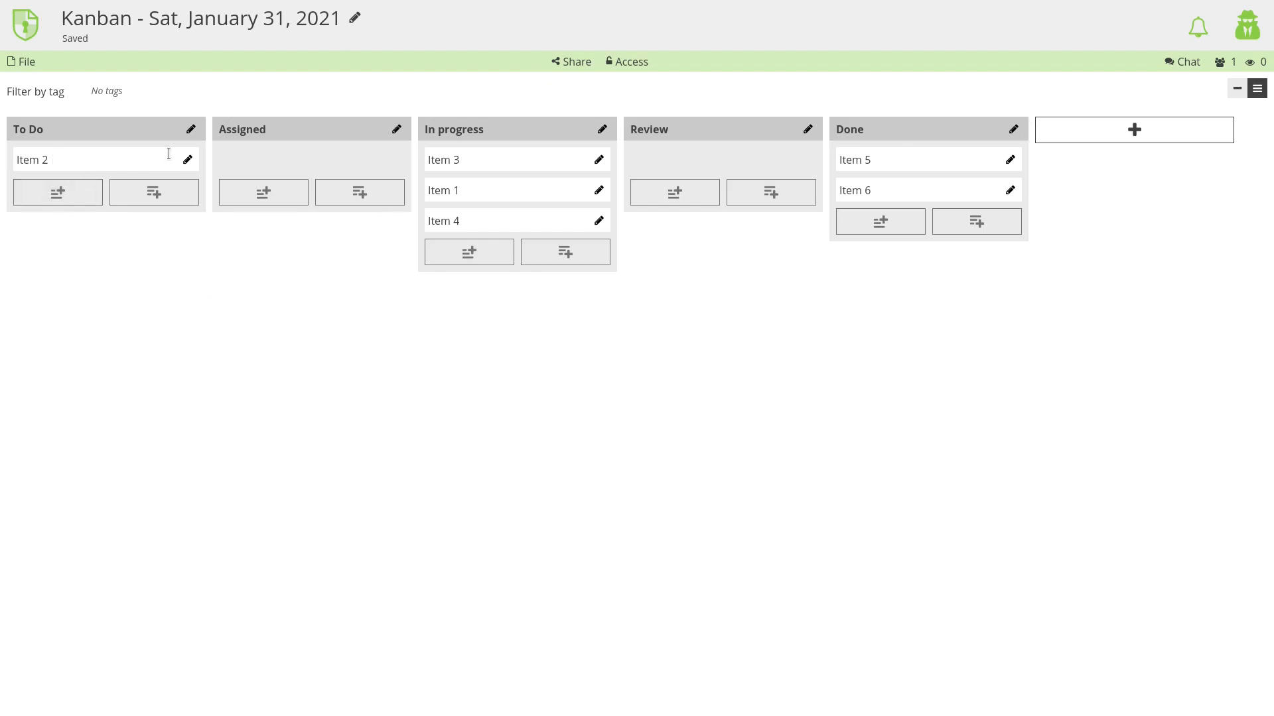
Step: Retitle the Item 2 card in To Do as "Determine a domain name"
left_click(188, 163)
key("ctrl+shift+Left")
key("ctrl+shift+Left")
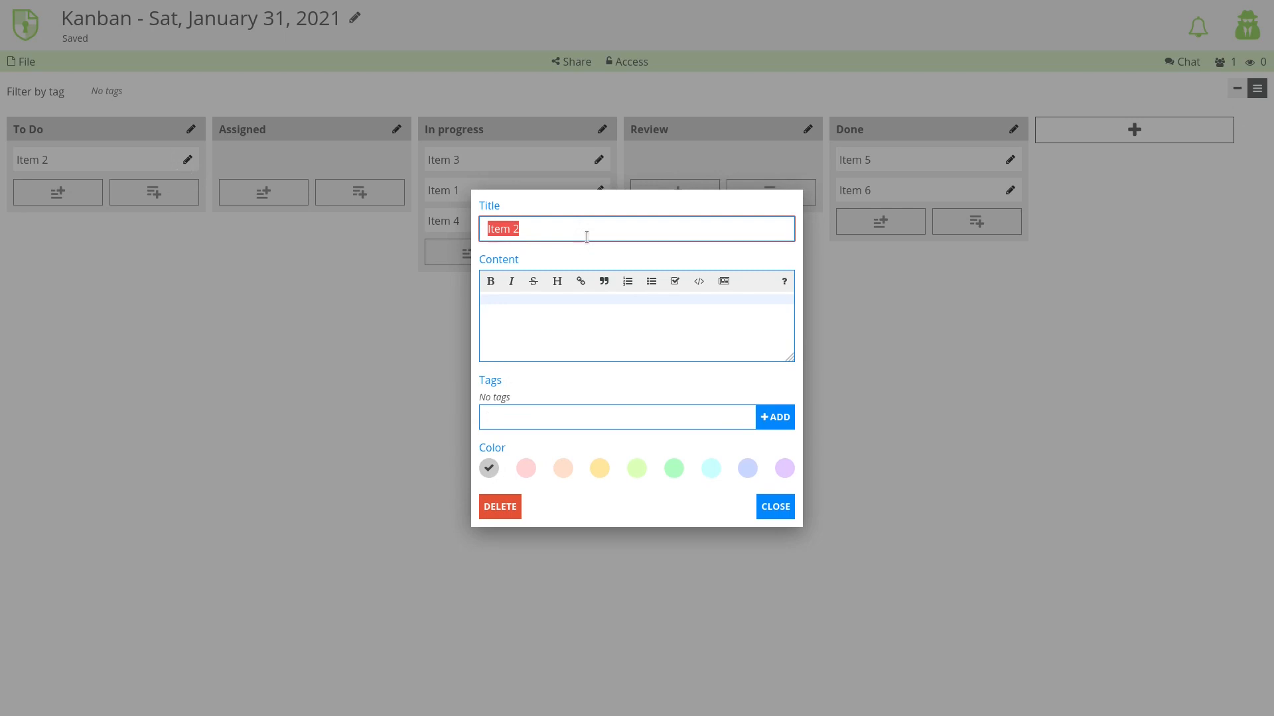
type("Determine a domain name")
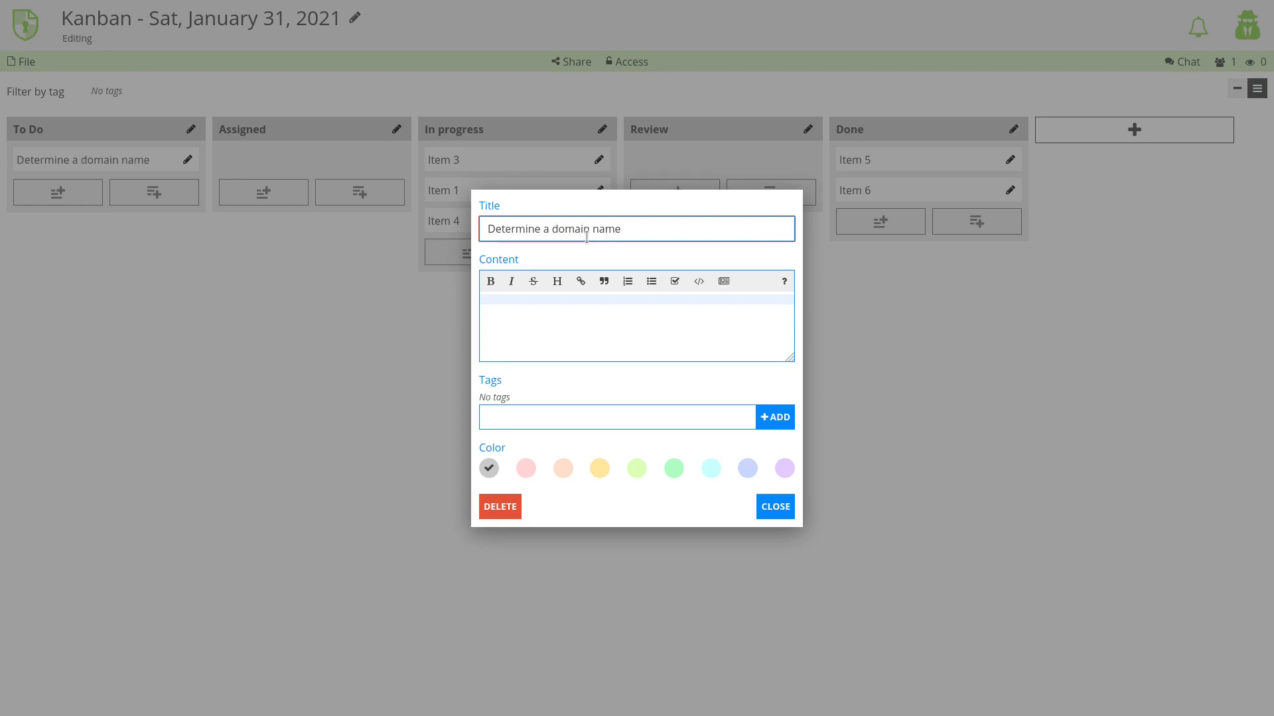
Step: Enter "Determine top-level domain (TLD) - .com, .net, .music" as the content of the domain name card
left_click(587, 304)
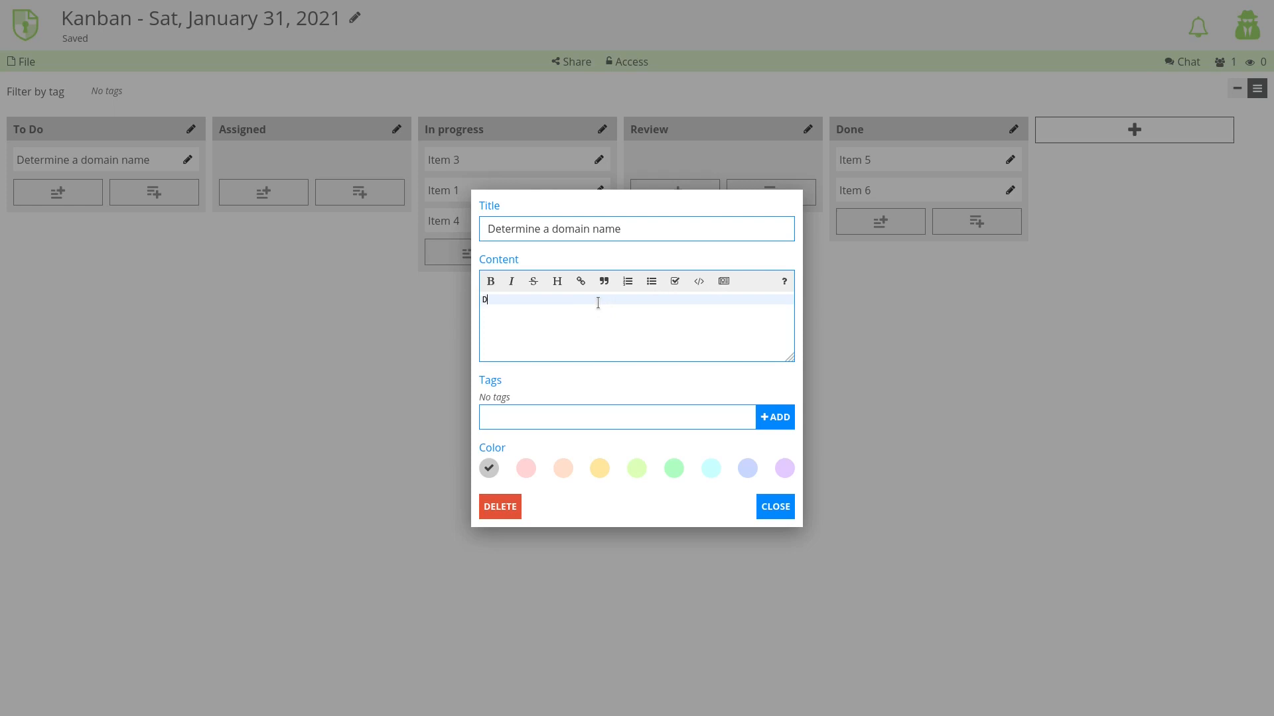
type("etermine top")
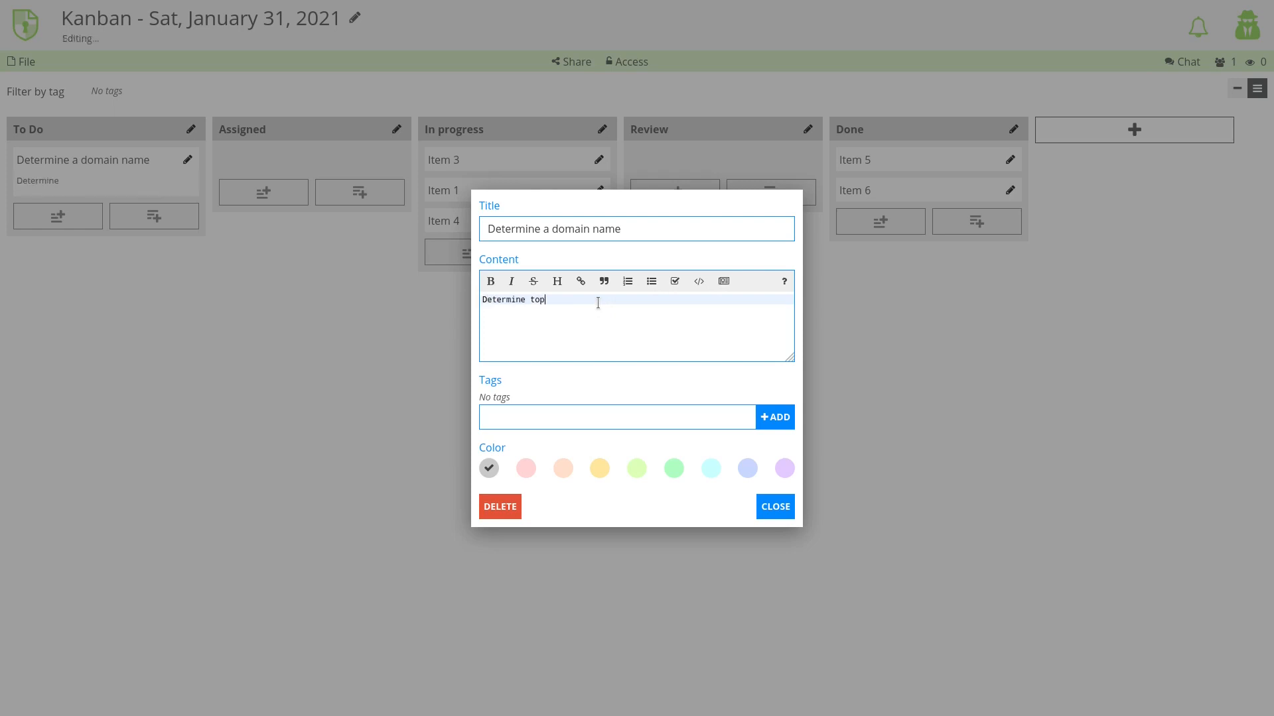
type("-level domain (TLD) - .com, .net, .")
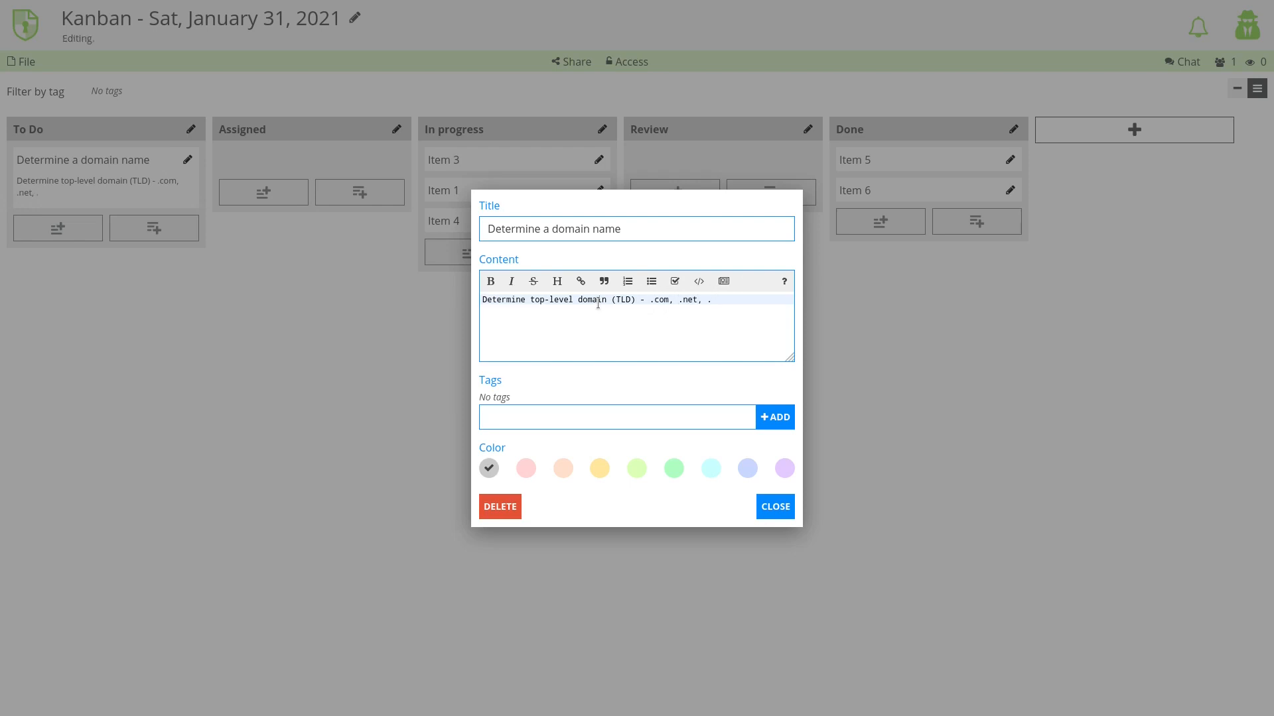
type("music")
Step: Add the tag "Me" to the domain name card
left_click(537, 408)
type("Me")
left_click(764, 418)
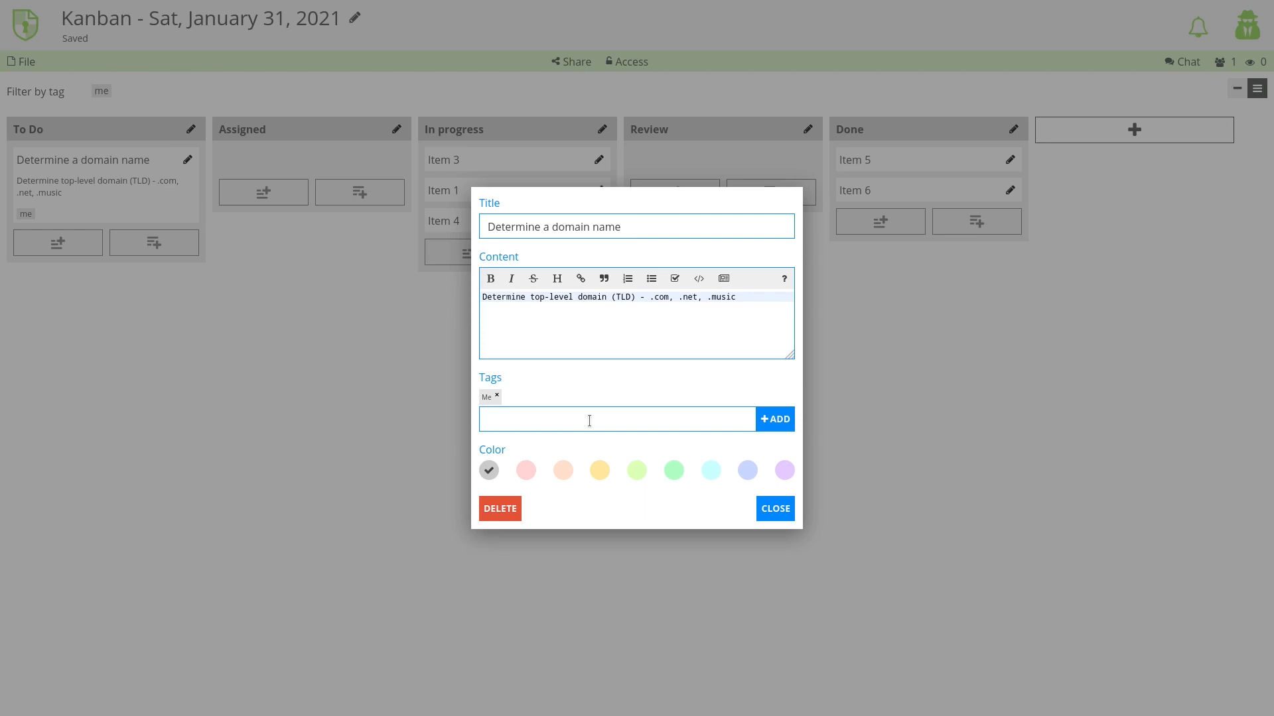
left_click(593, 416)
left_click(500, 419)
Step: Color the domain name card medium green and close its properties
left_click(747, 471)
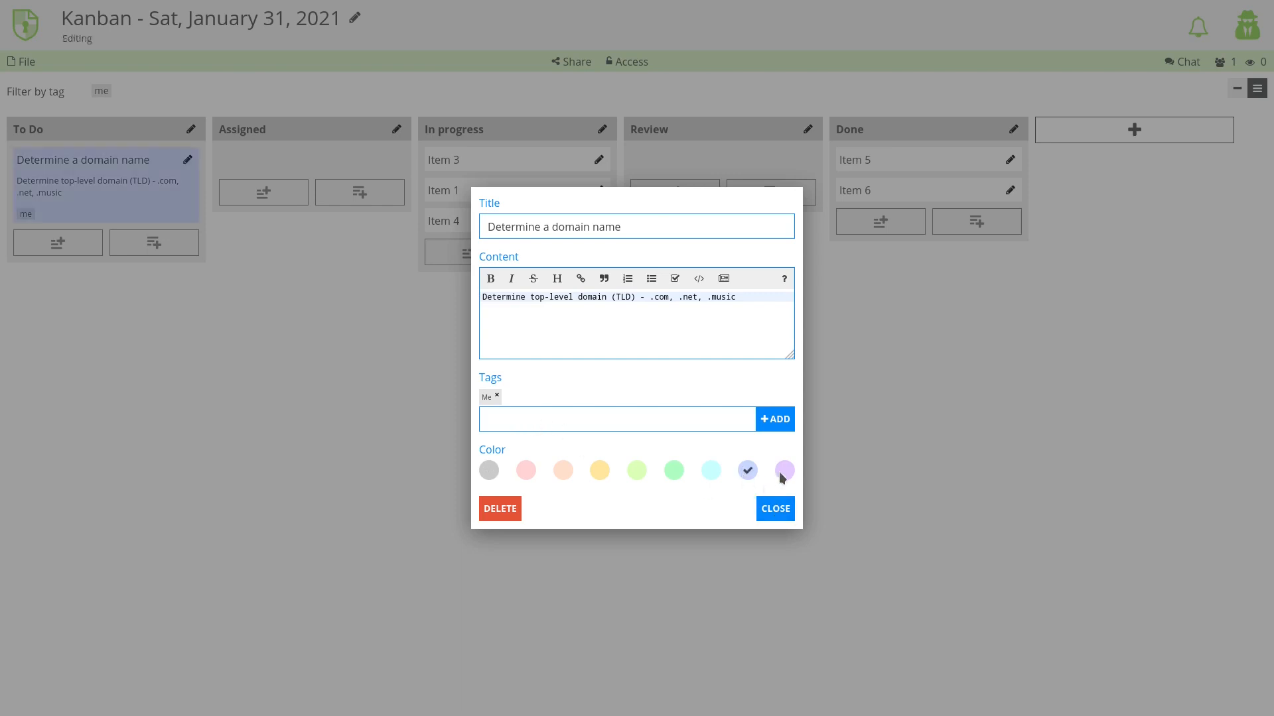
left_click(672, 473)
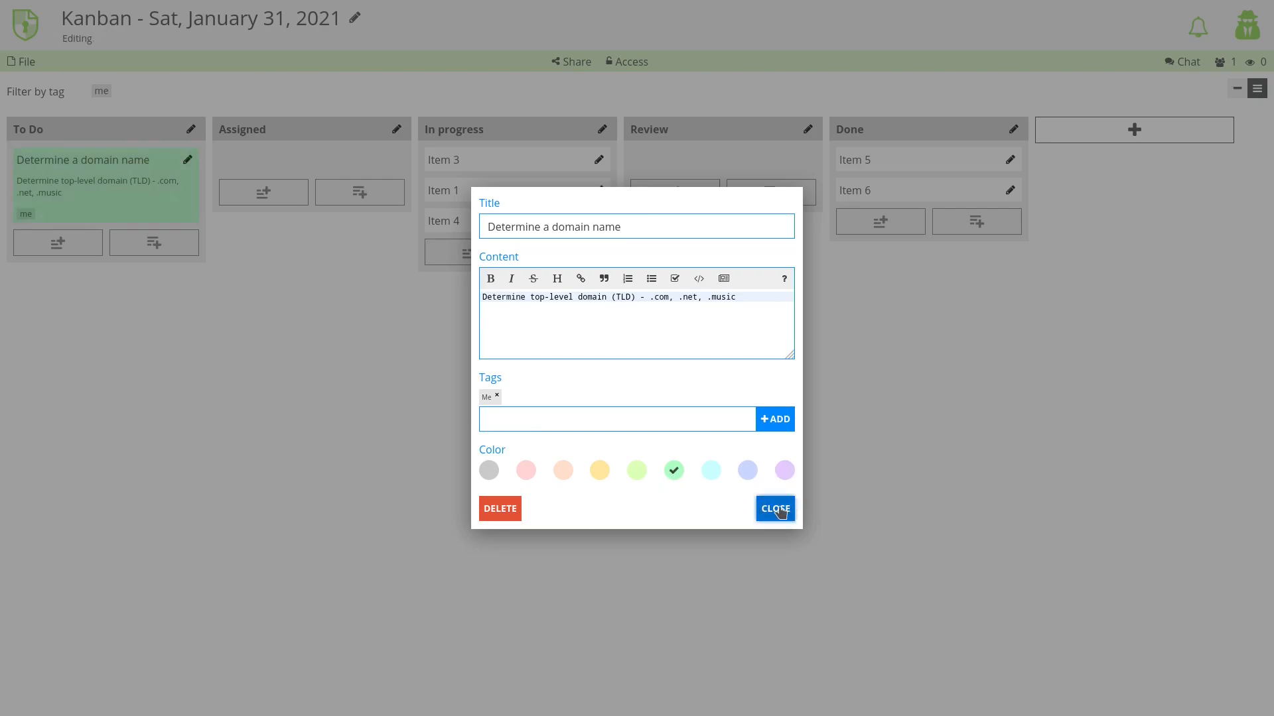
left_click(774, 509)
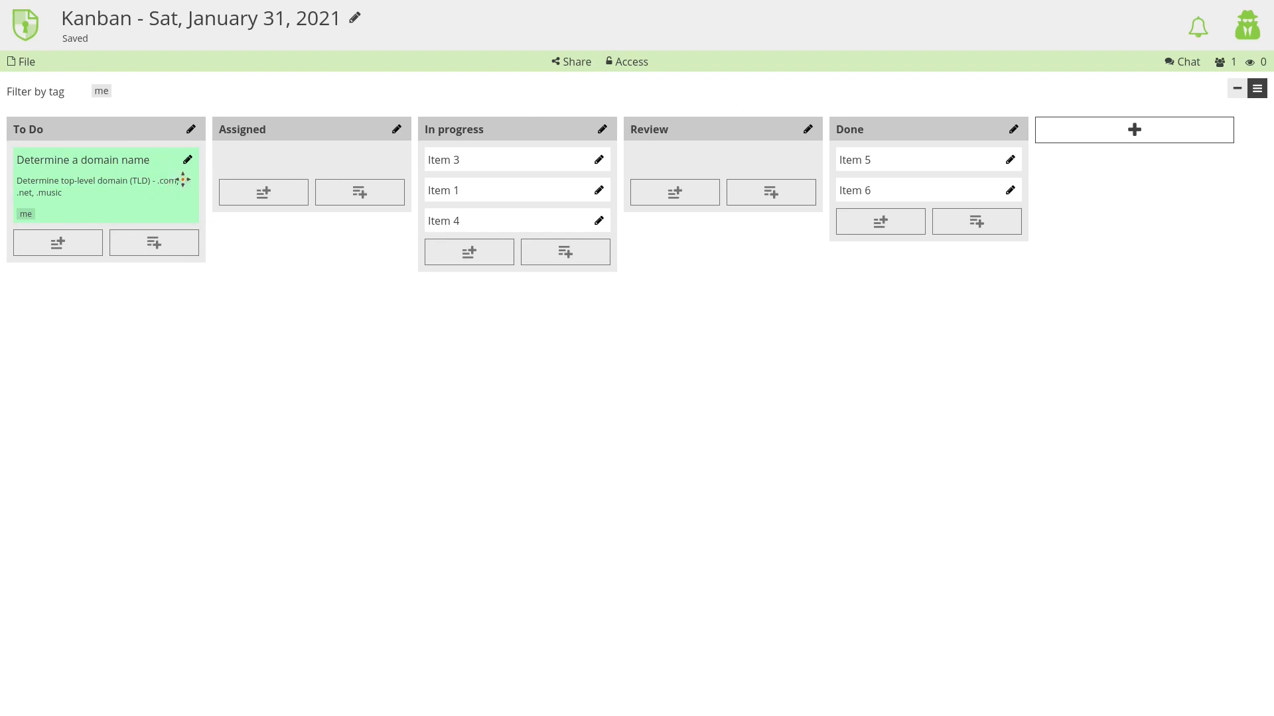
Step: Review the domain name card's content formatting options, close the card, and show the board's chat
left_click(187, 160)
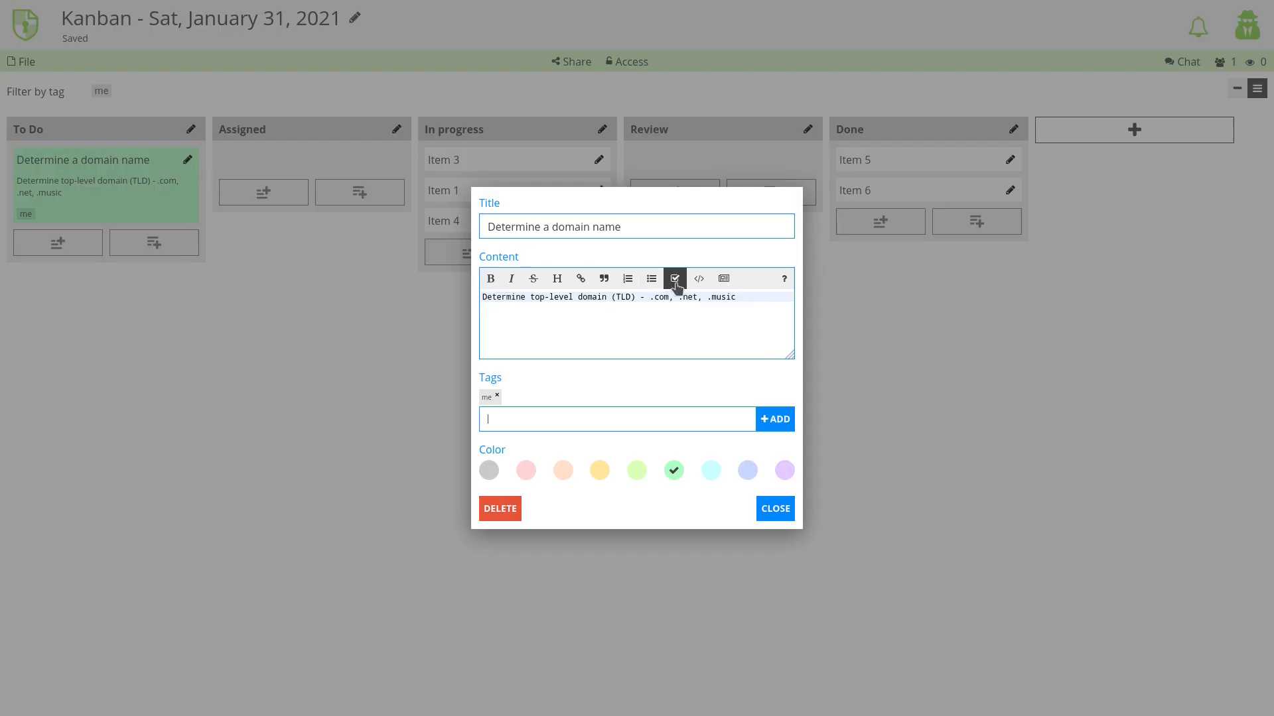
left_click(778, 512)
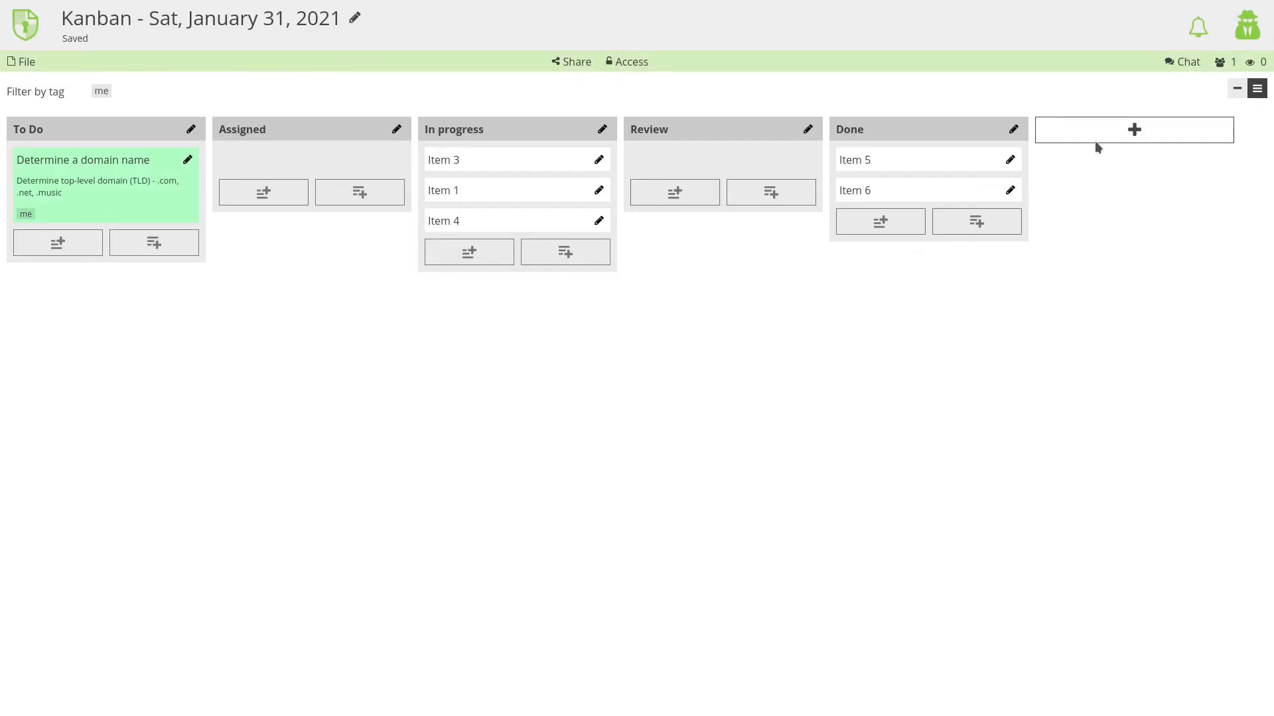
left_click(1182, 62)
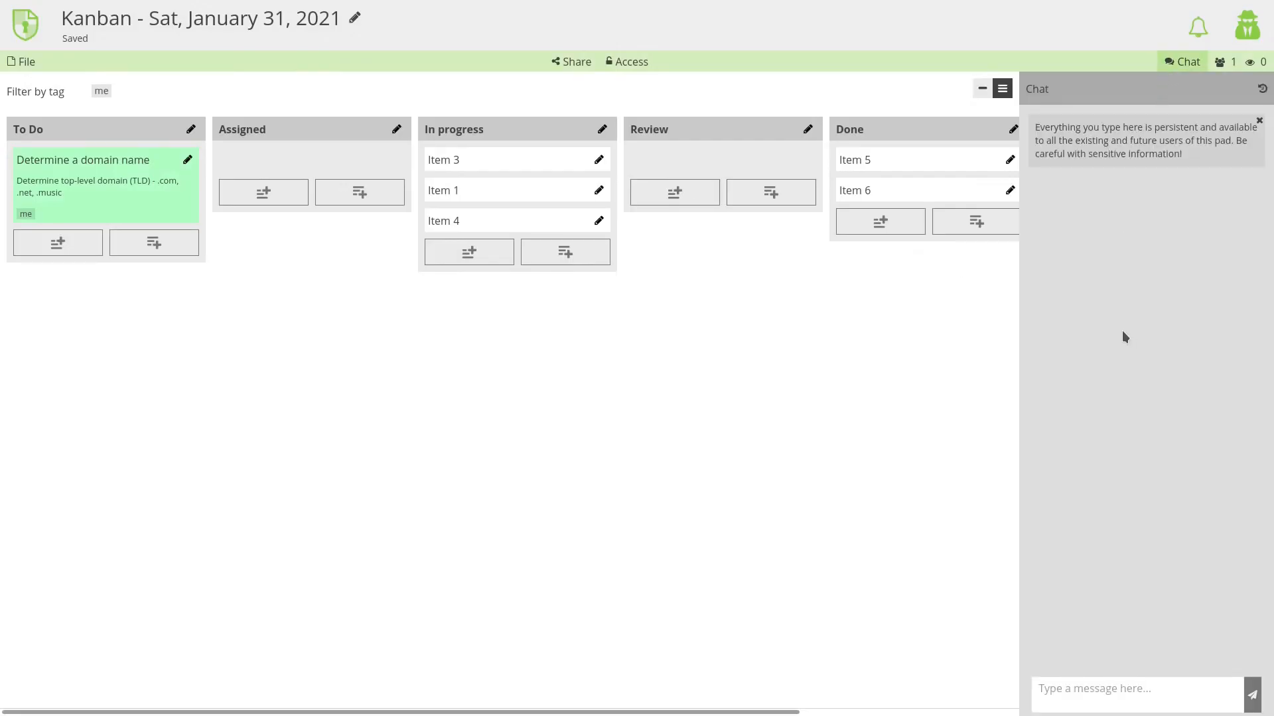
Step: Send the message "Status?" in the board's chat and check when it was sent
left_click(1109, 686)
type("St")
key("Return")
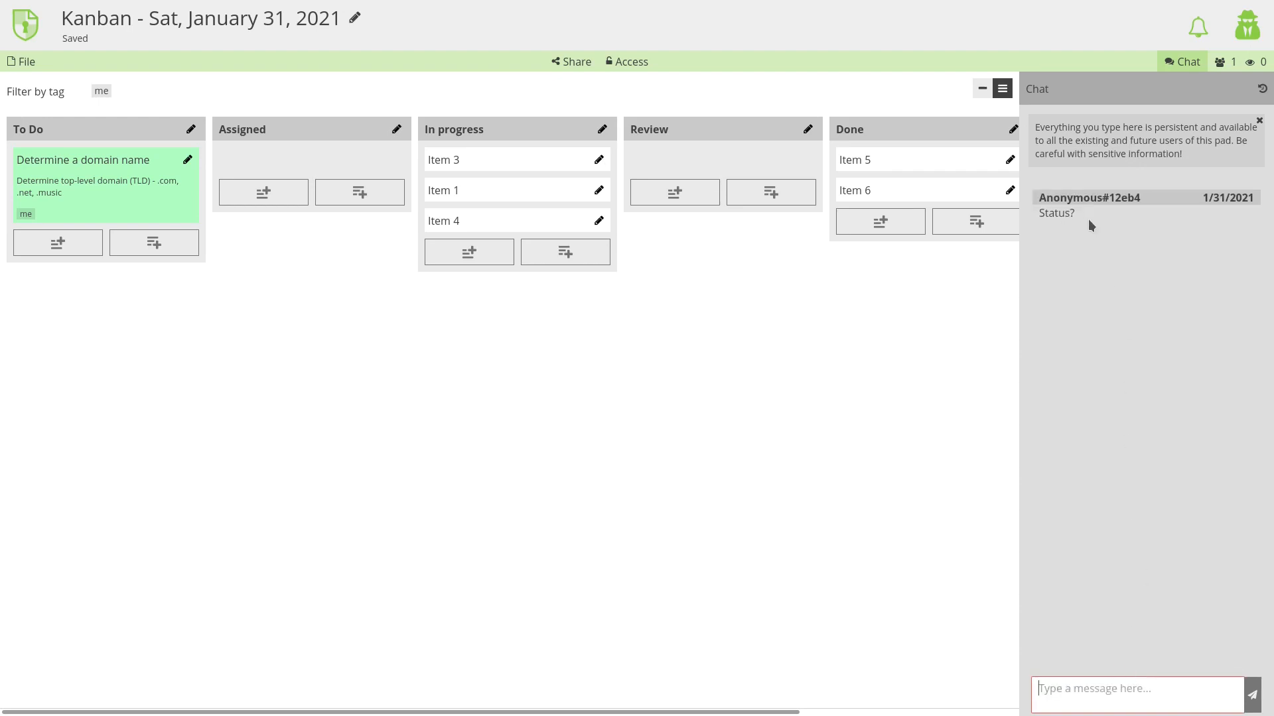
mouse_move(1088, 219)
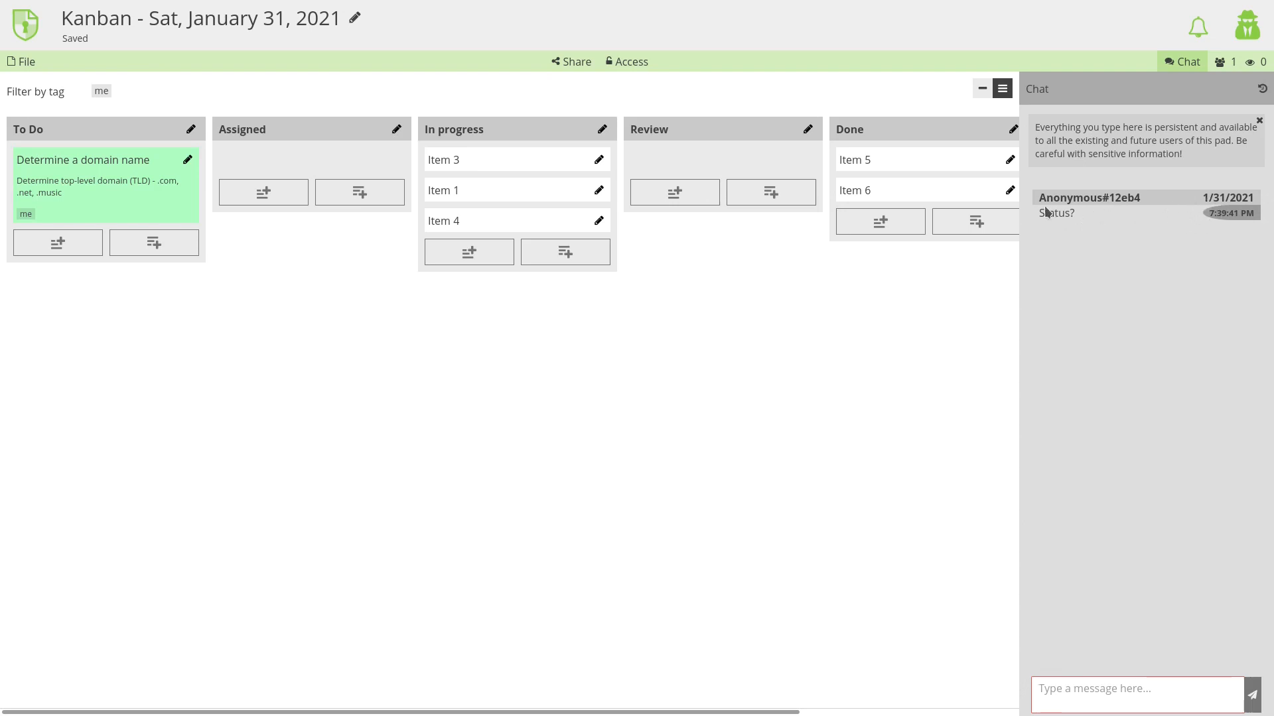
Step: Append the line "1/31/2021 (Jt) - Status?" below the existing content of the domain name card and close its properties
left_click_drag(79, 162, 116, 170)
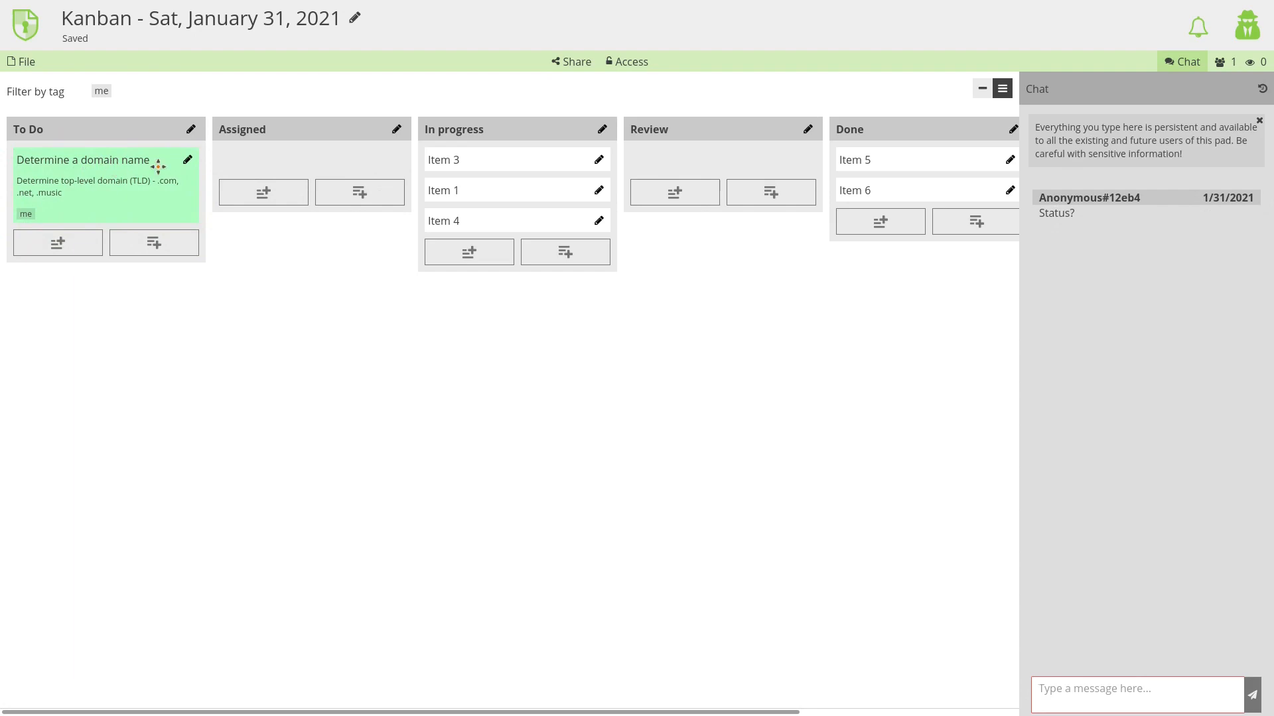
left_click(187, 161)
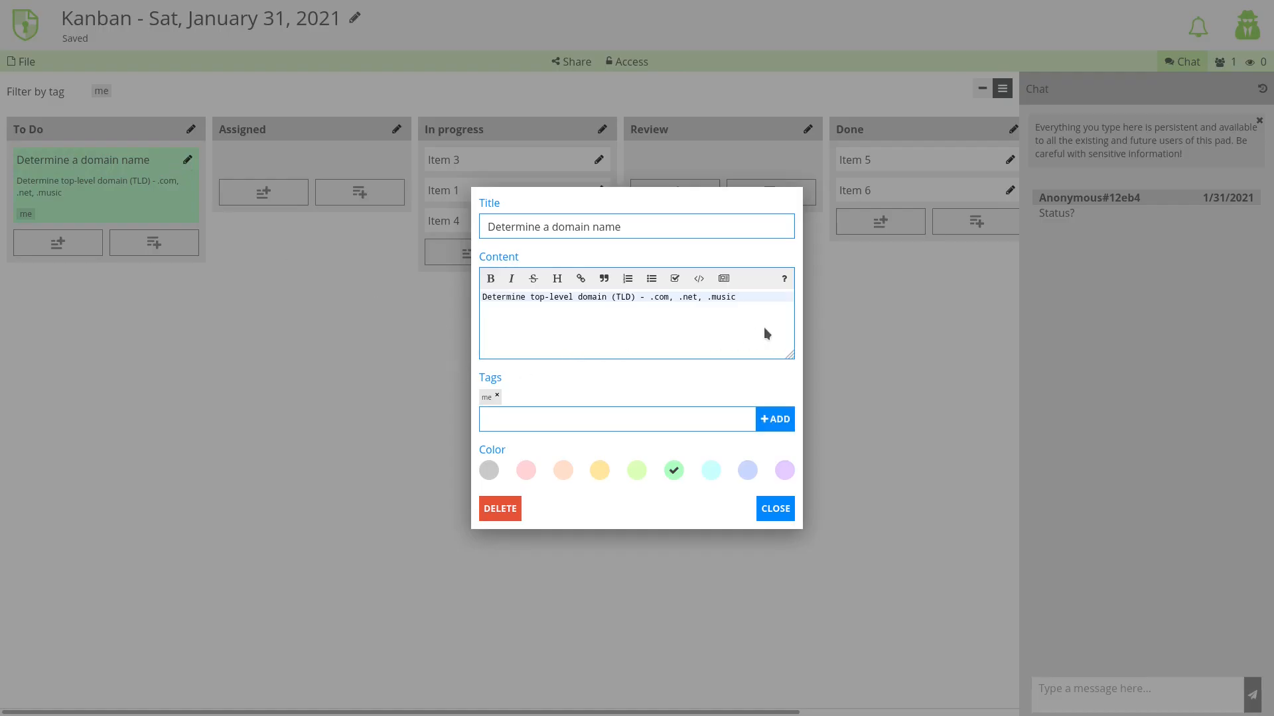
key("Return")
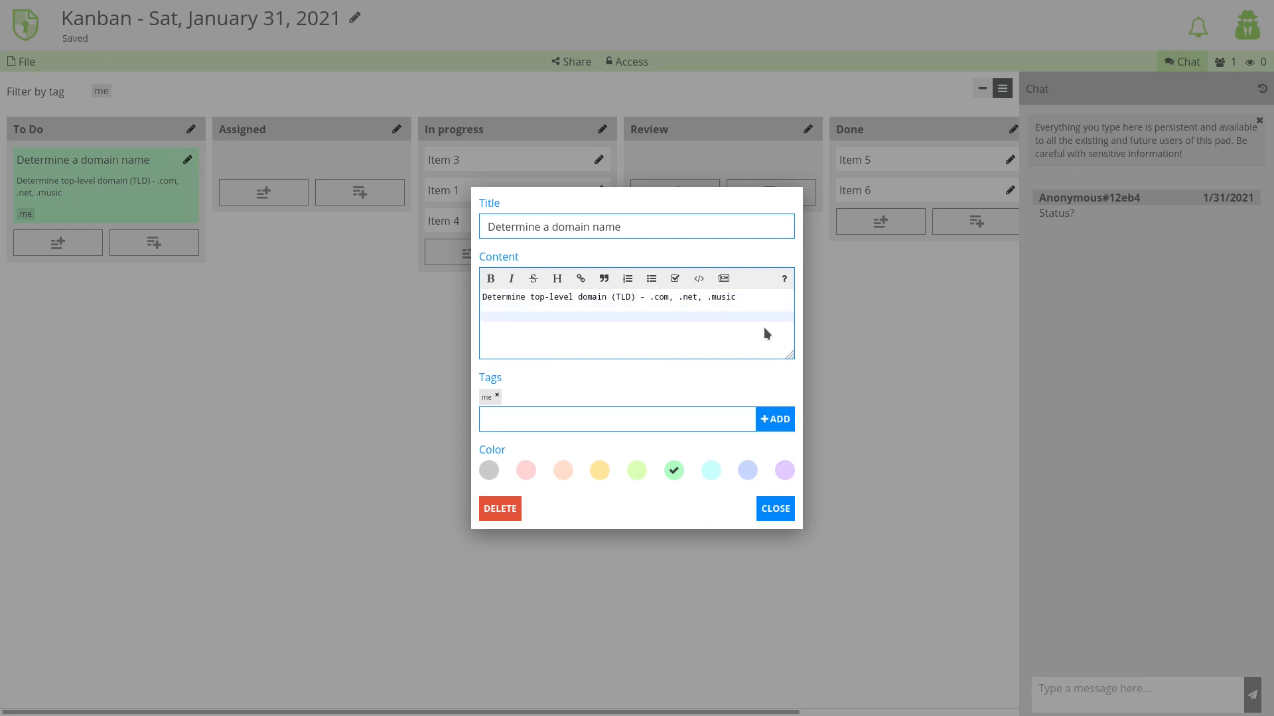
type("1/3/")
key("BackSpace")
type("1")
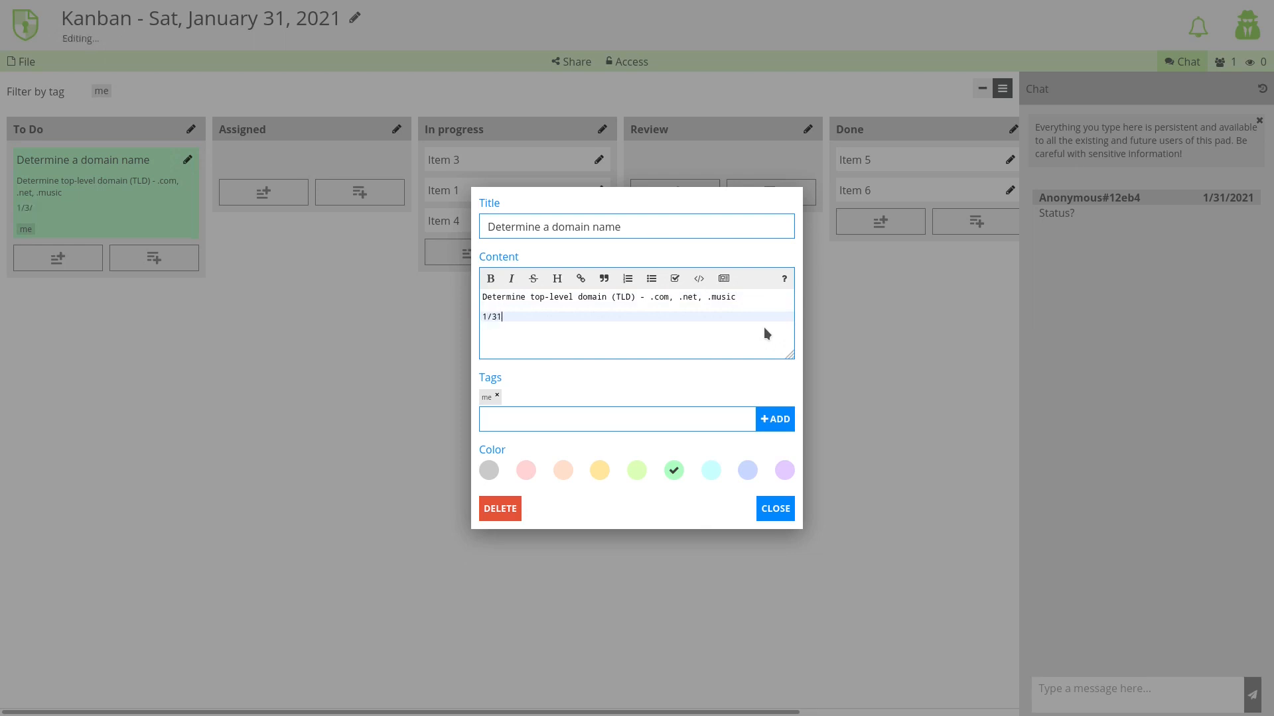
type("/202")
key("BackSpace")
key("BackSpace")
type("(")
type("M")
type("t")
type(" - Status?")
key("Return")
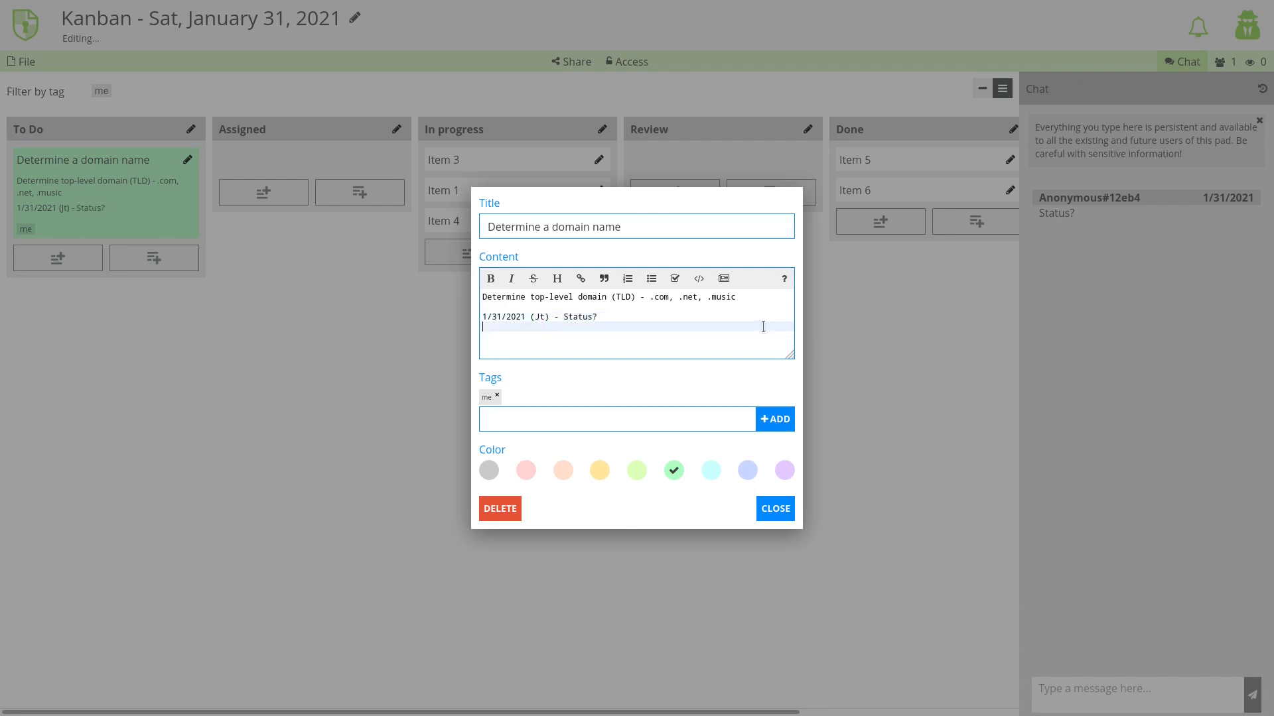
left_click(774, 514)
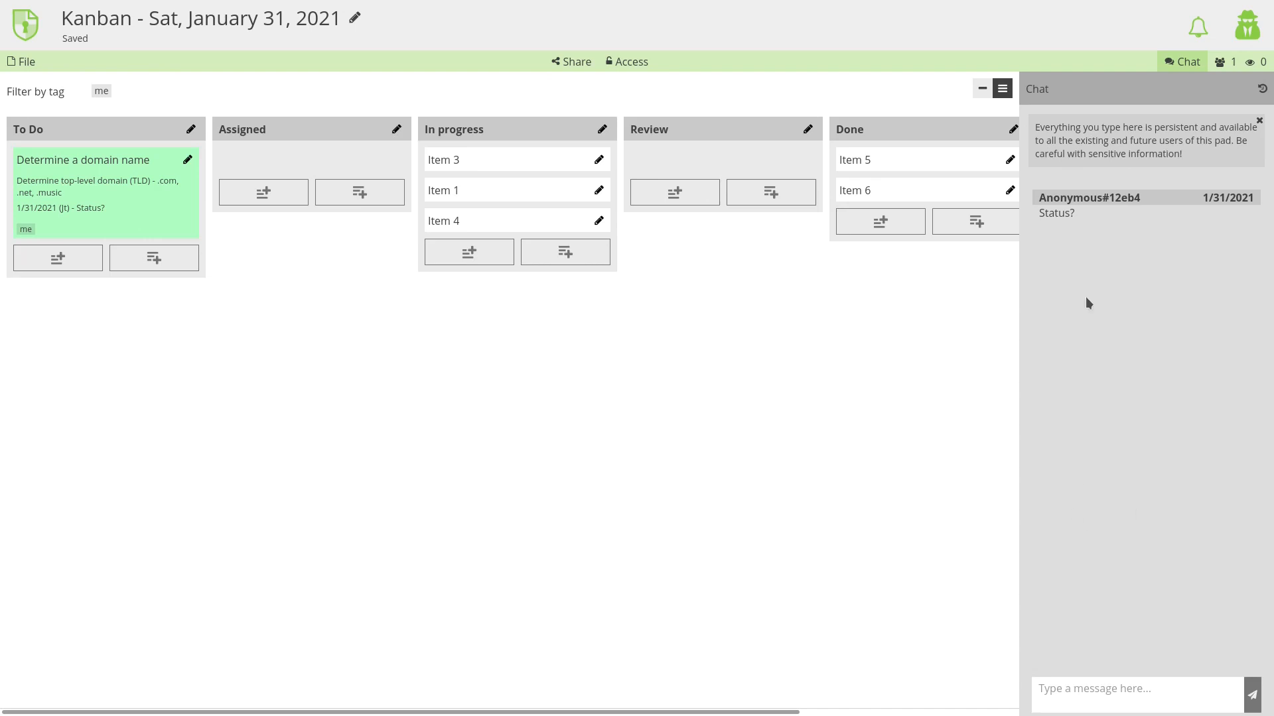
Step: Hide the chat and add a card titled "Hosting provider" at the top of the To Do board
left_click(1179, 62)
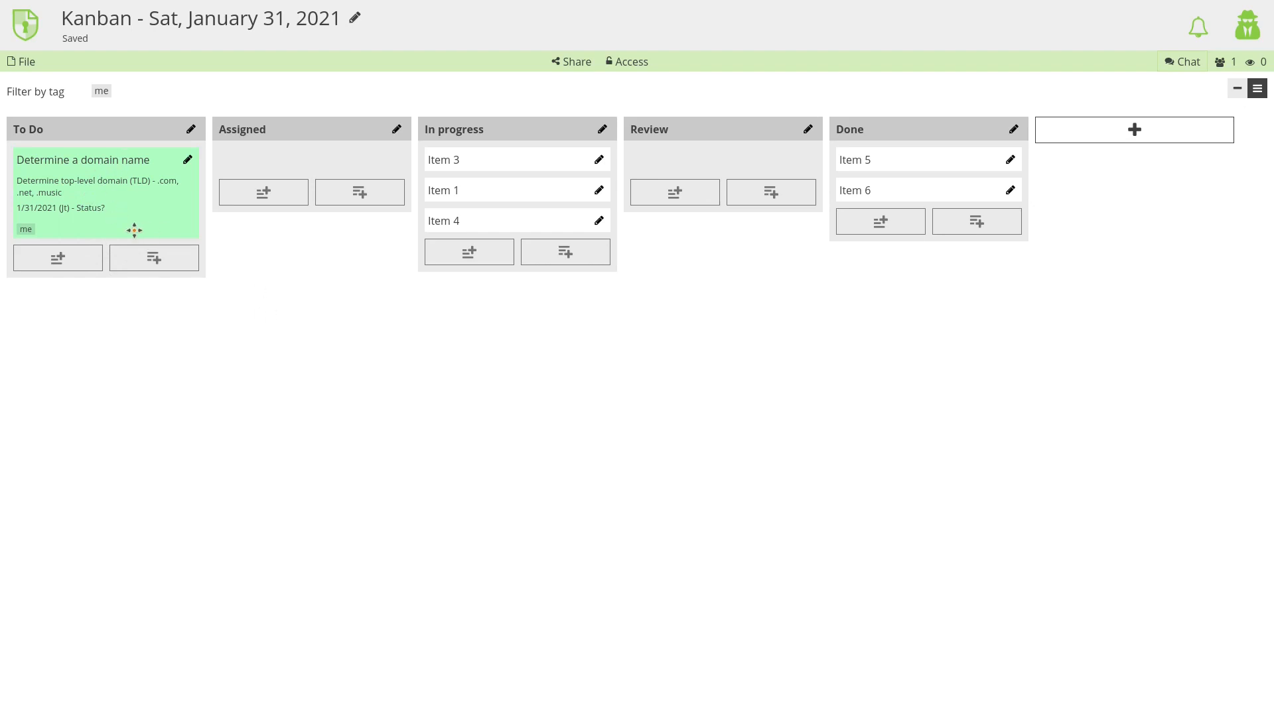
left_click(46, 258)
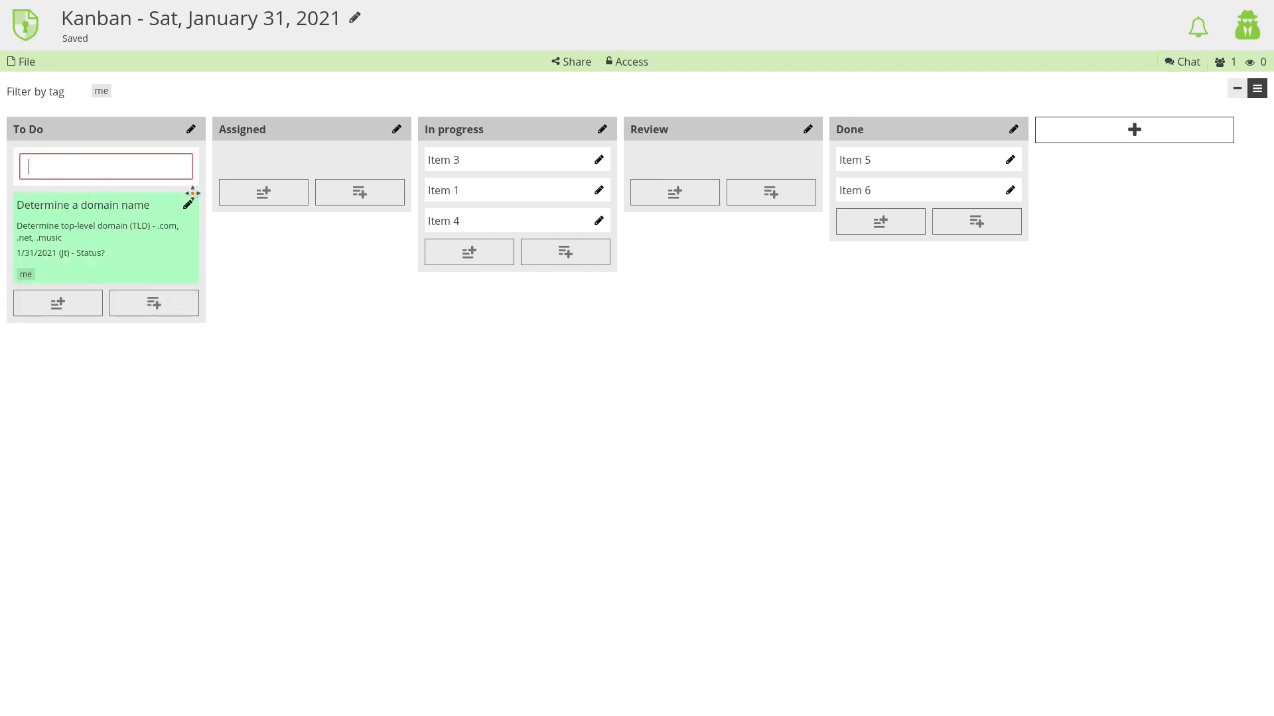
type("Hosting provider")
key("Return")
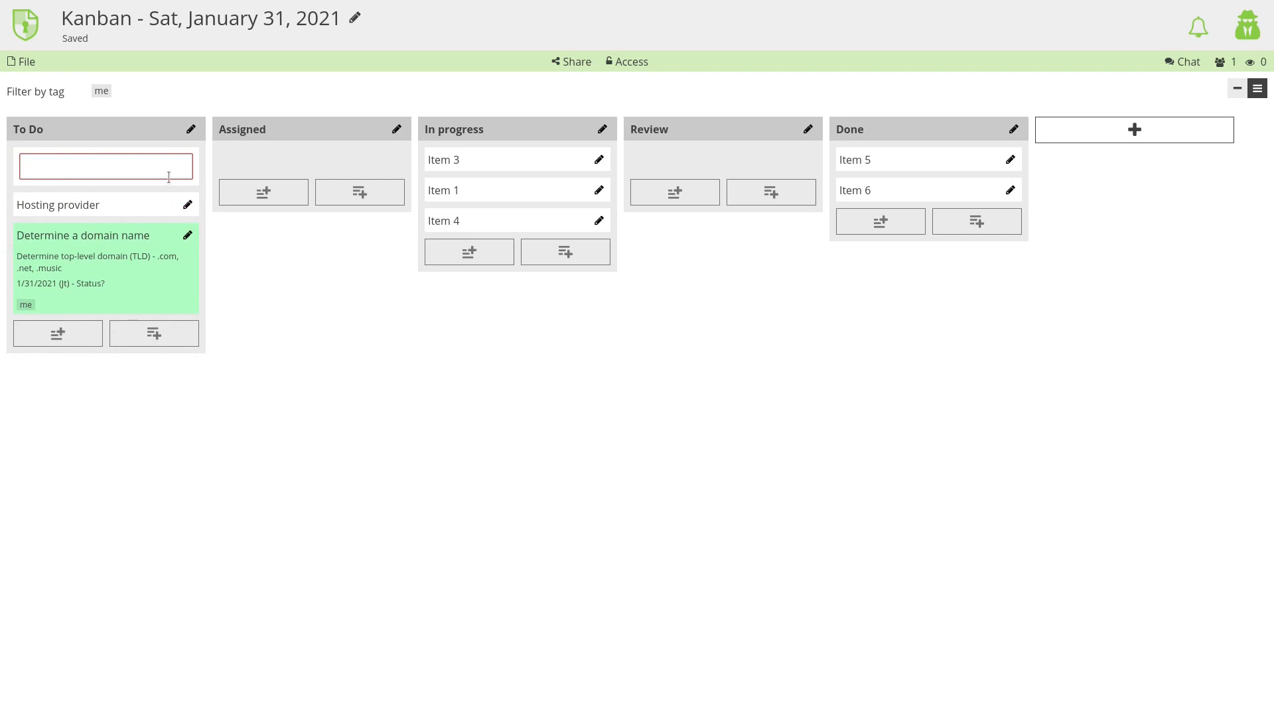
left_click(229, 237)
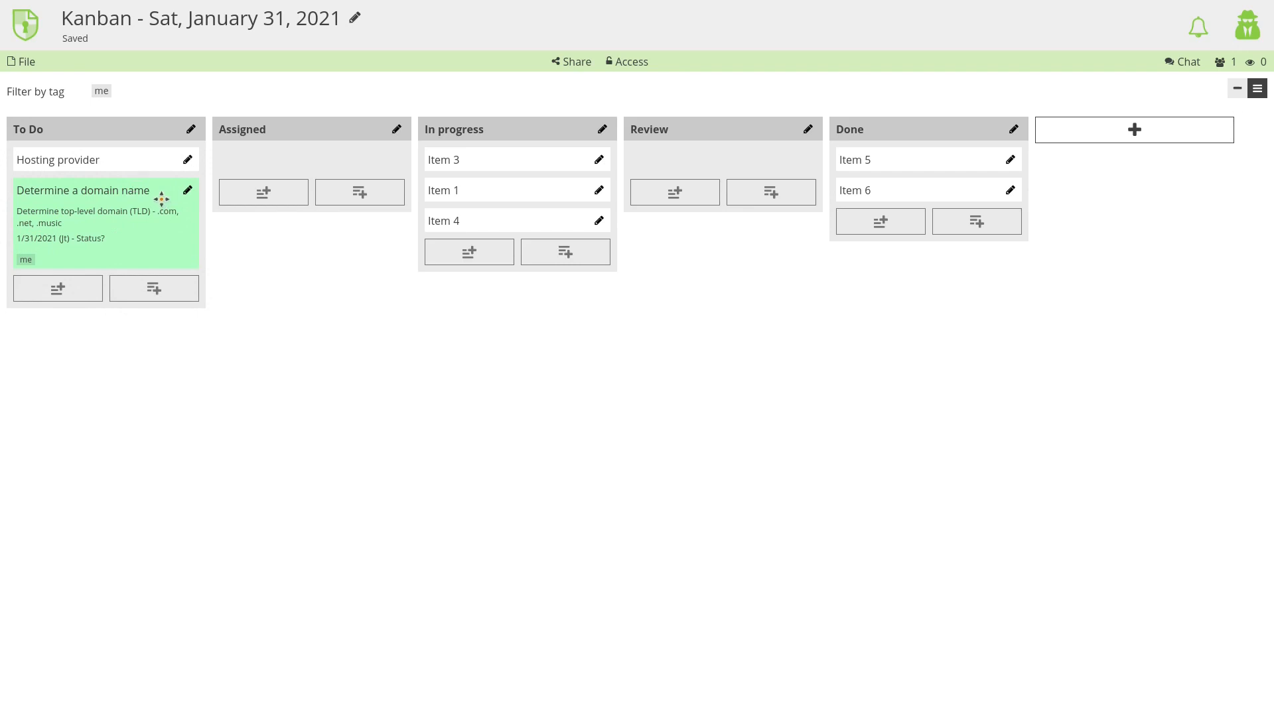
Step: Move the domain name card through Assigned to the top of In progress and append "Decided on example.com" to its content
left_click_drag(165, 201, 299, 185)
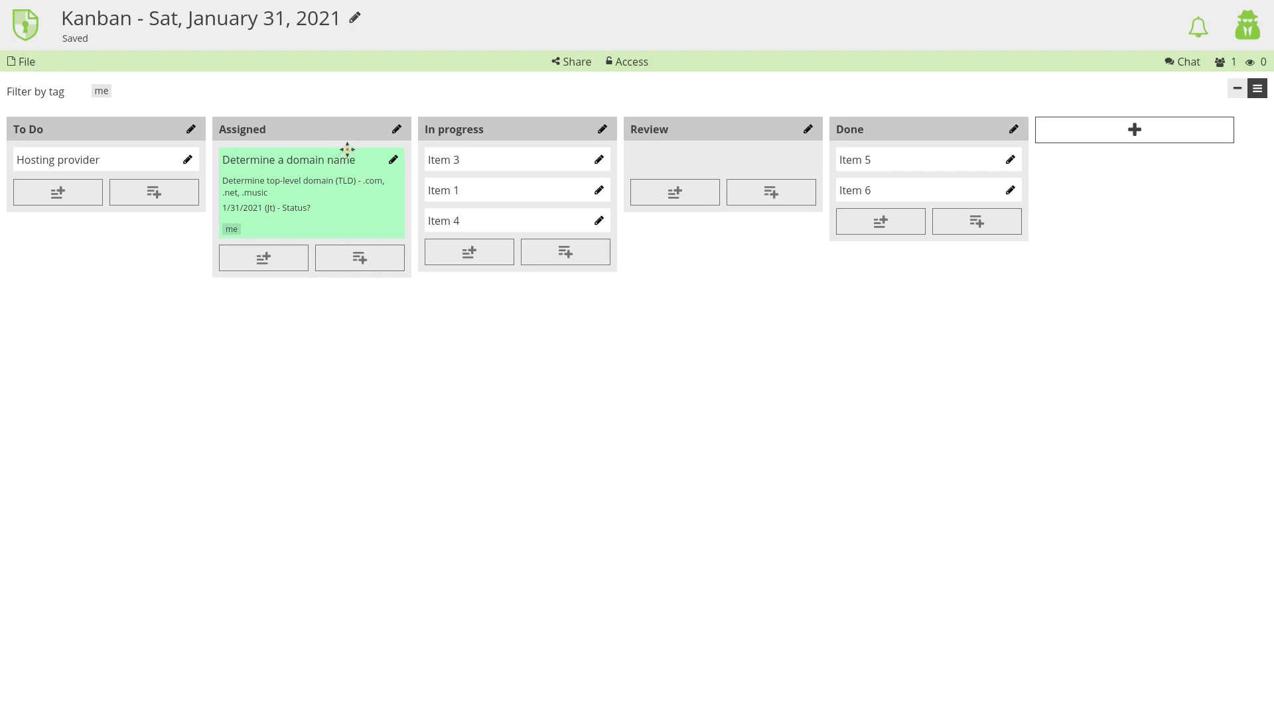
left_click_drag(356, 148, 560, 174)
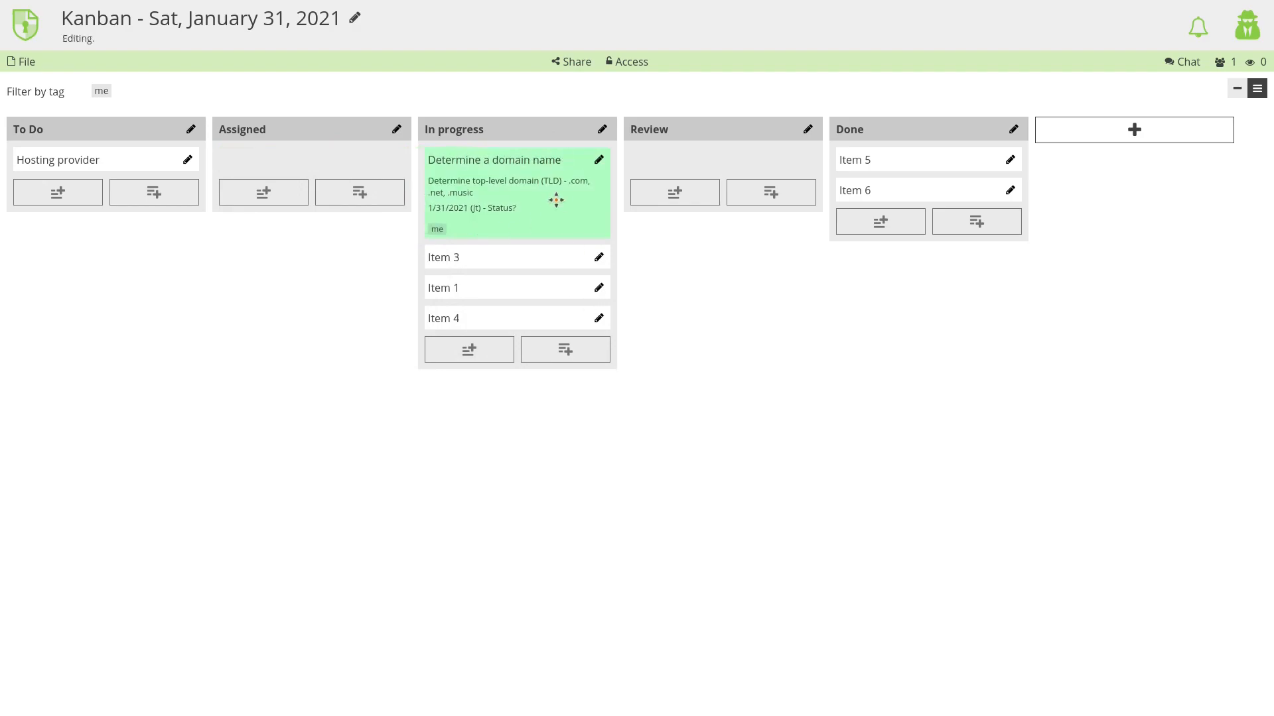
left_click(600, 161)
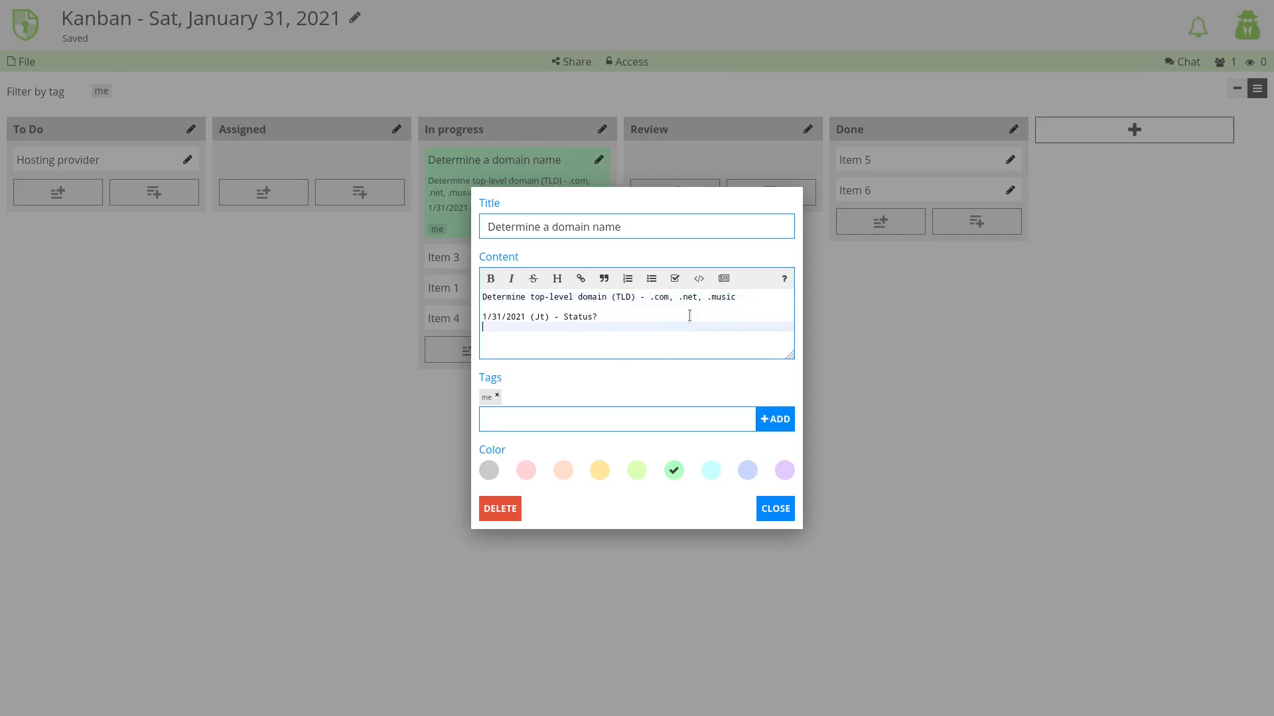
type("Decod")
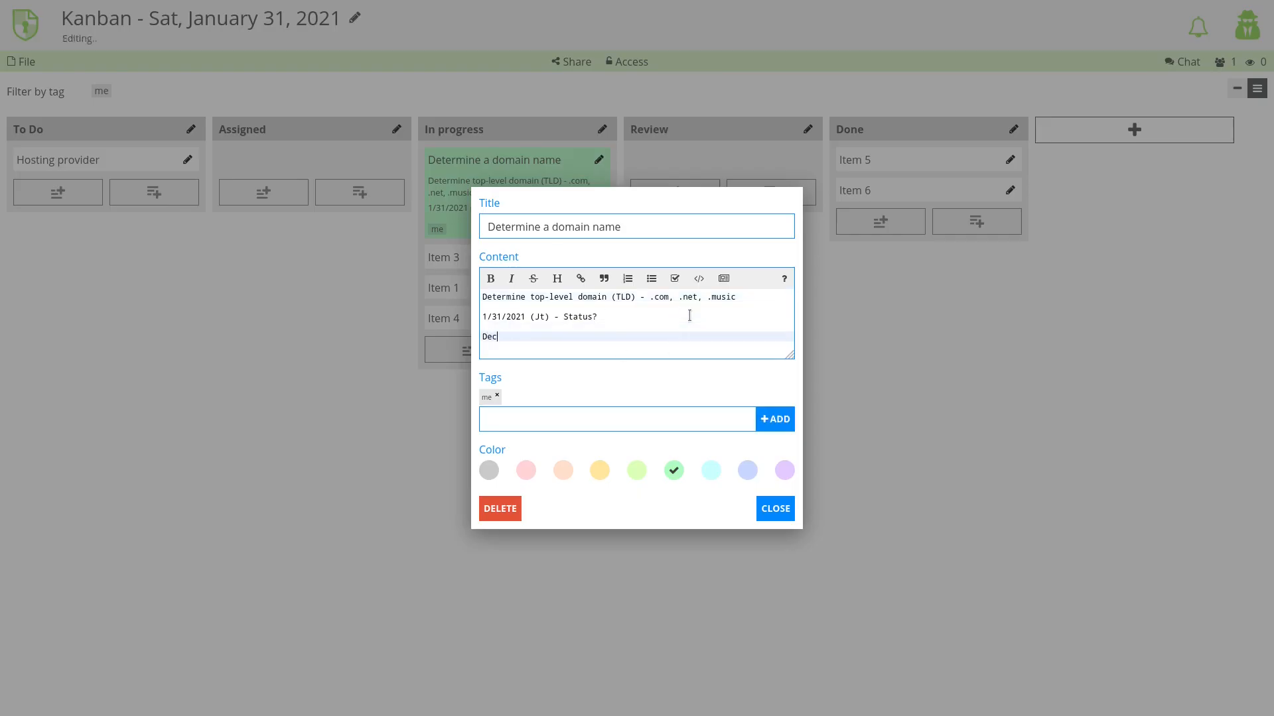
key("BackSpace")
key("BackSpace")
type("ided on exma")
key("BackSpace")
key("BackSpace")
type("ample.com")
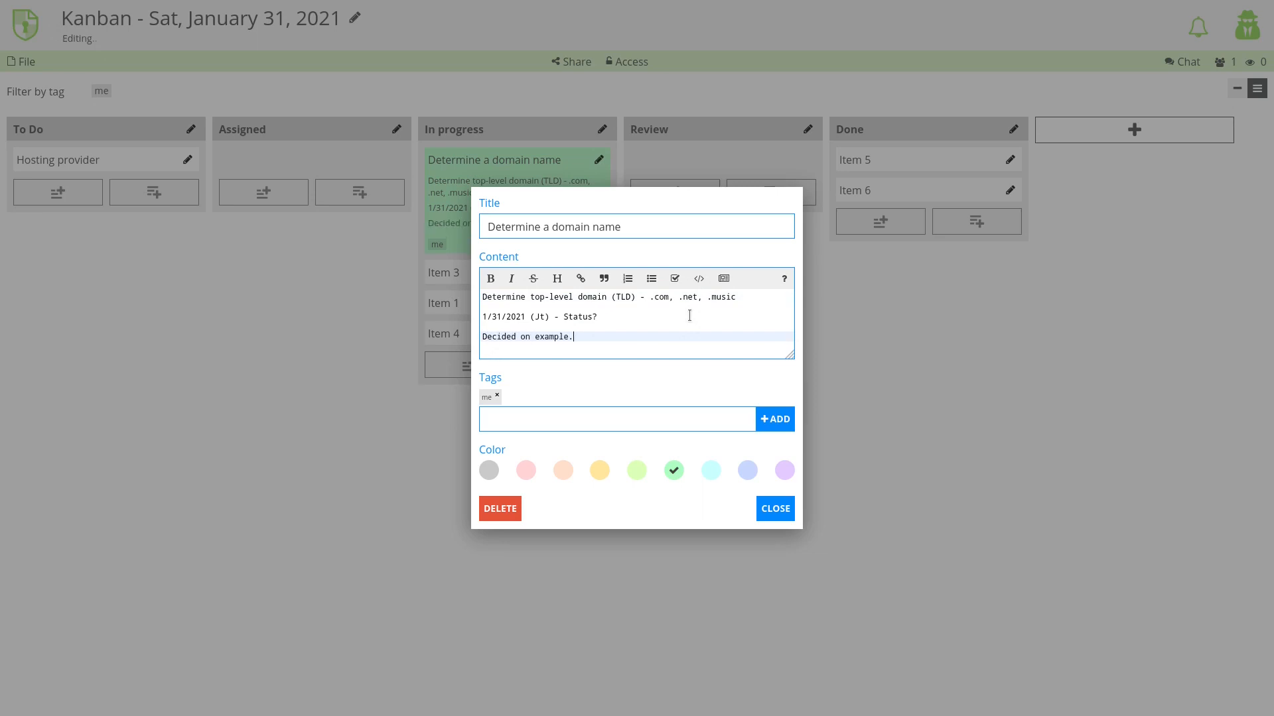
left_click(775, 509)
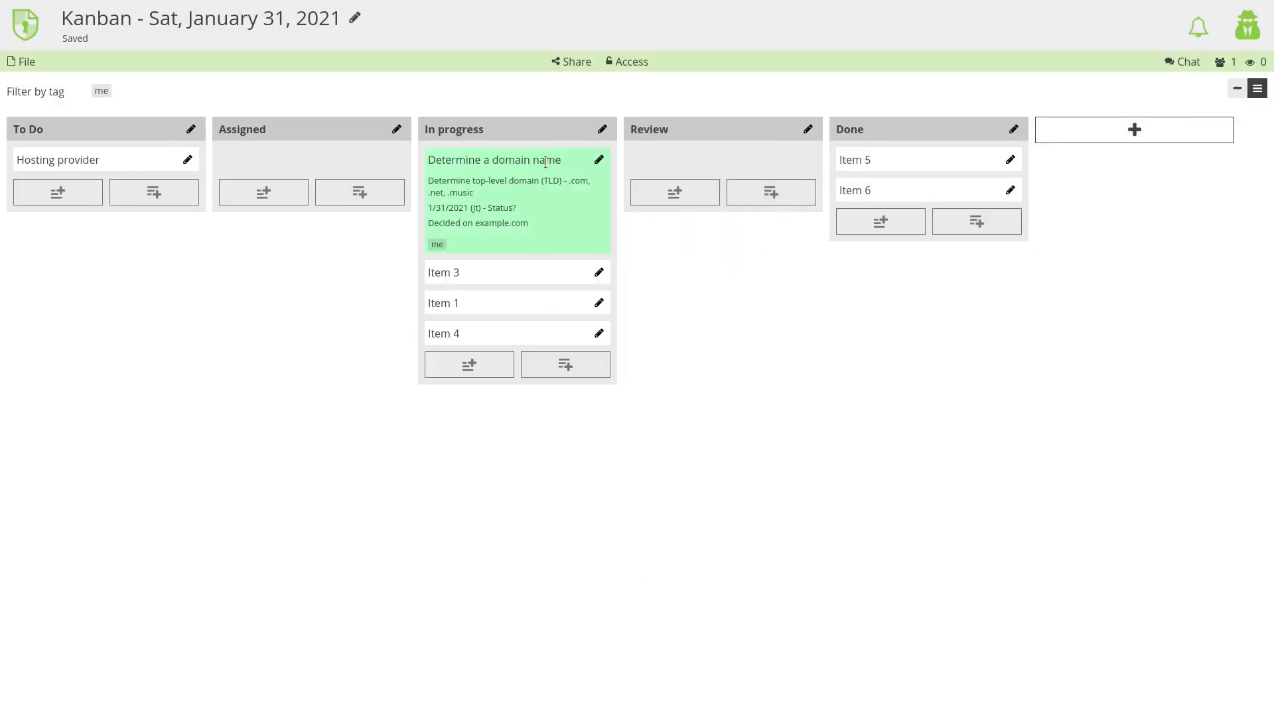
Step: Move the domain name card to the Review board and from there to the top of Done
left_click_drag(554, 151, 857, 214)
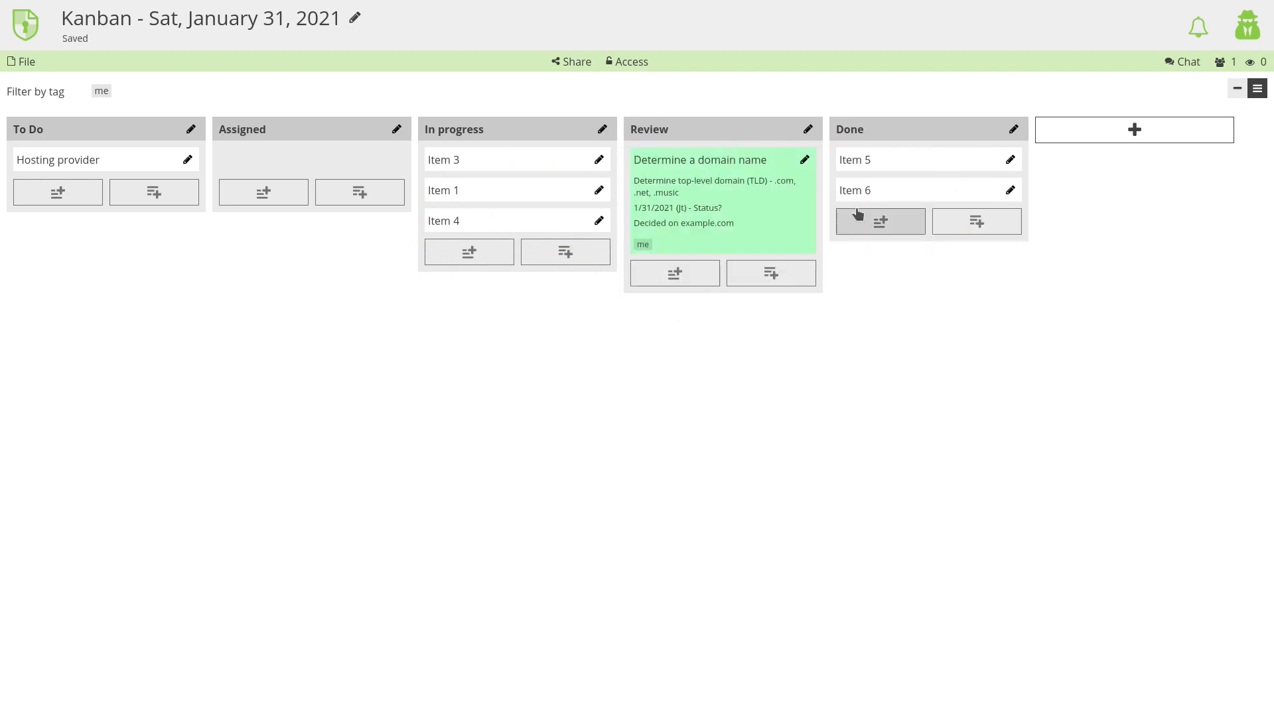
left_click_drag(767, 154, 922, 159)
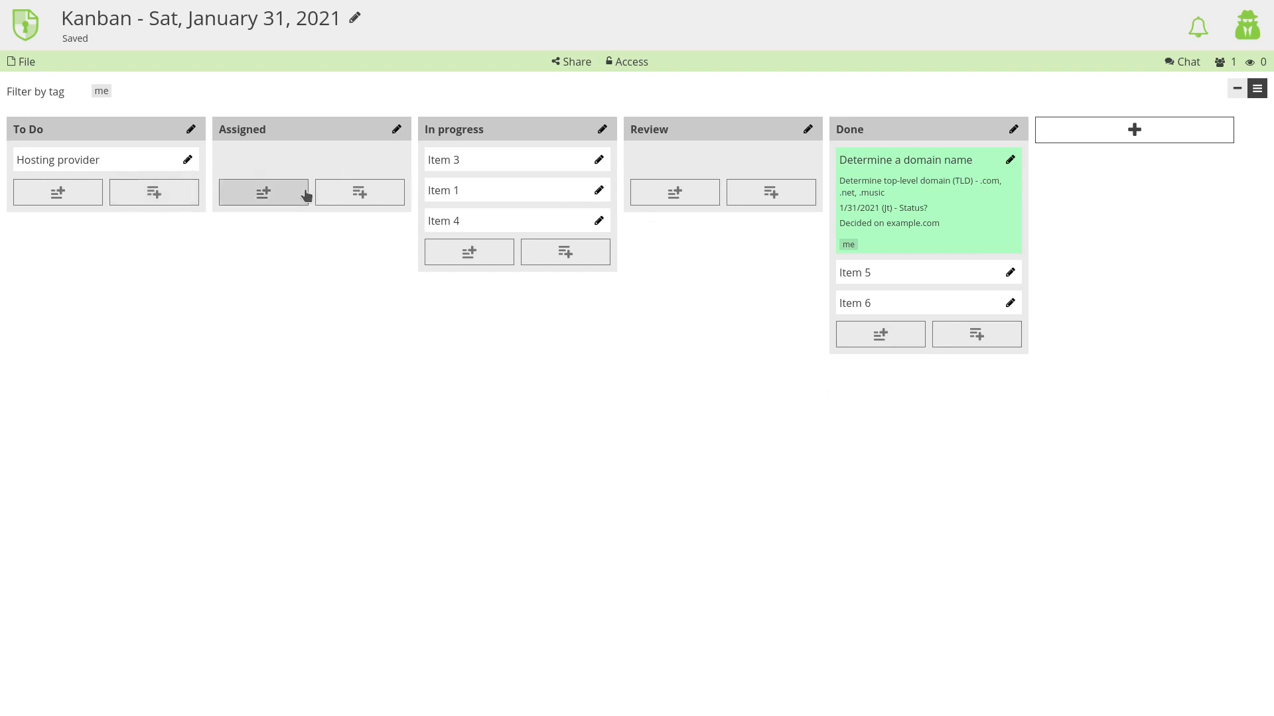
Step: Add the tag "me" to the Hosting provider card and close its properties
left_click(187, 161)
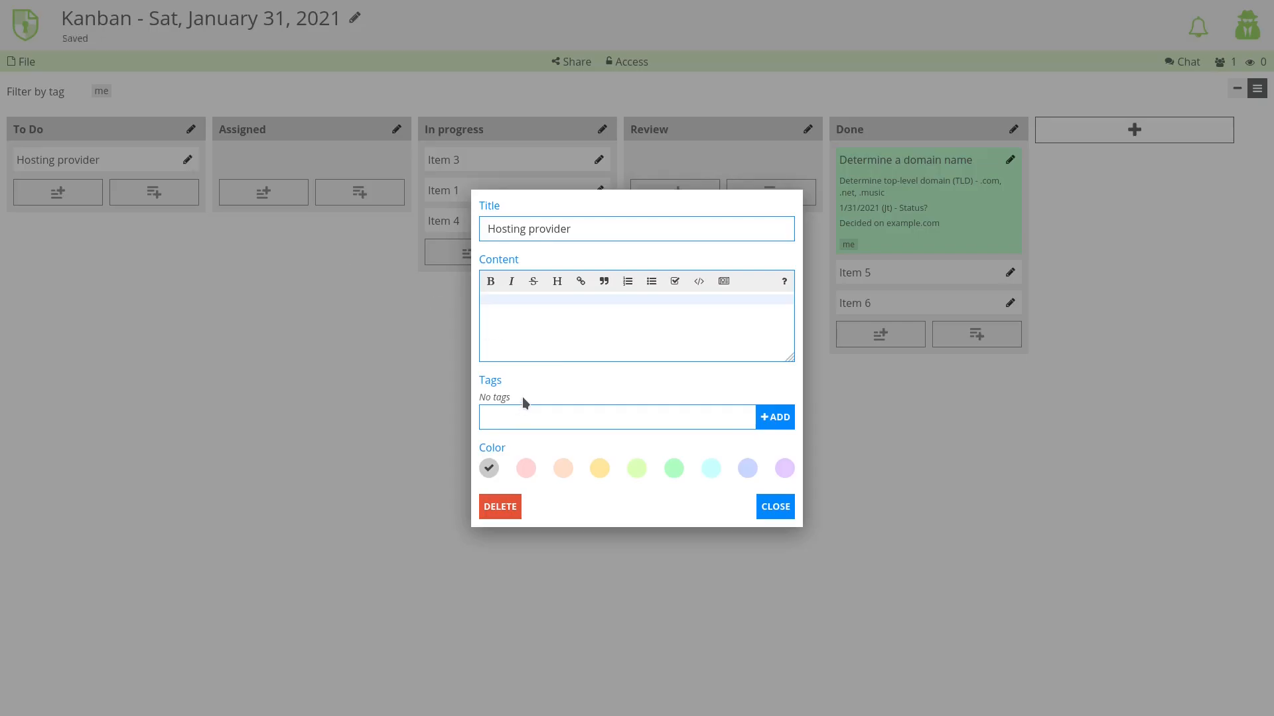
type("me")
left_click(774, 417)
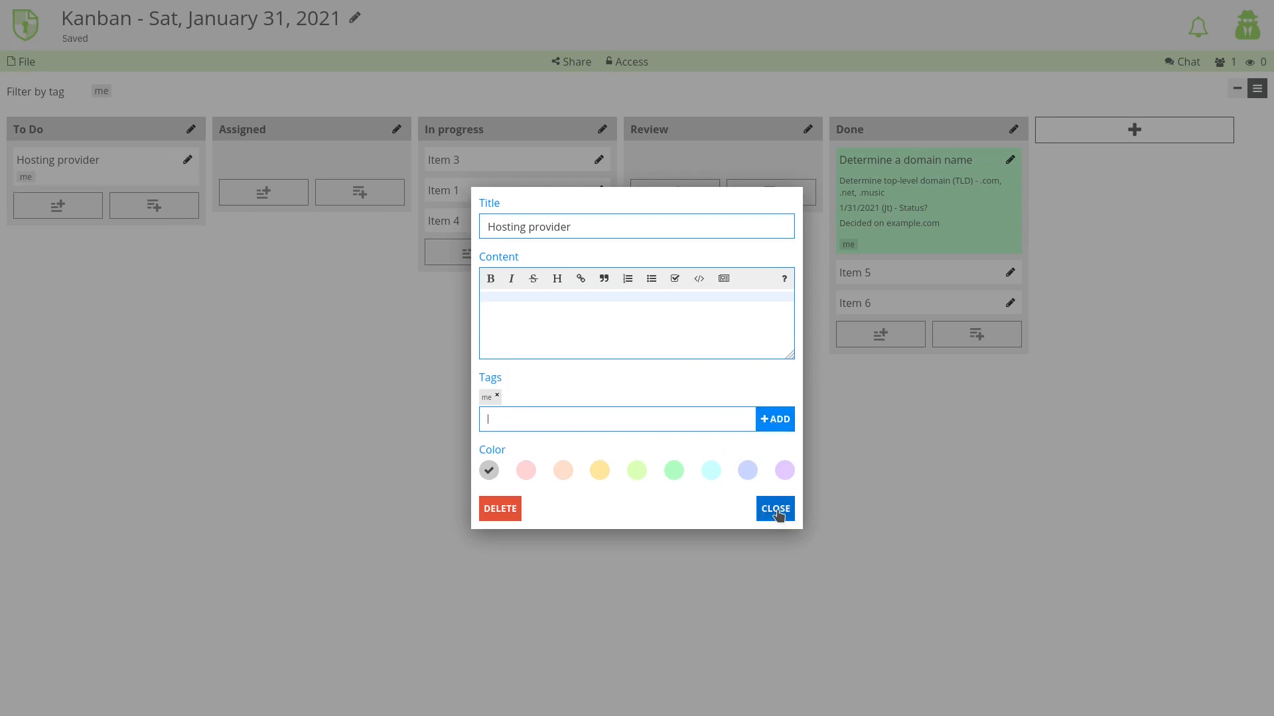
left_click(778, 511)
Step: Add a card titled "Design website" at the top of the To Do board, leaving the board's own properties unchanged
left_click(55, 207)
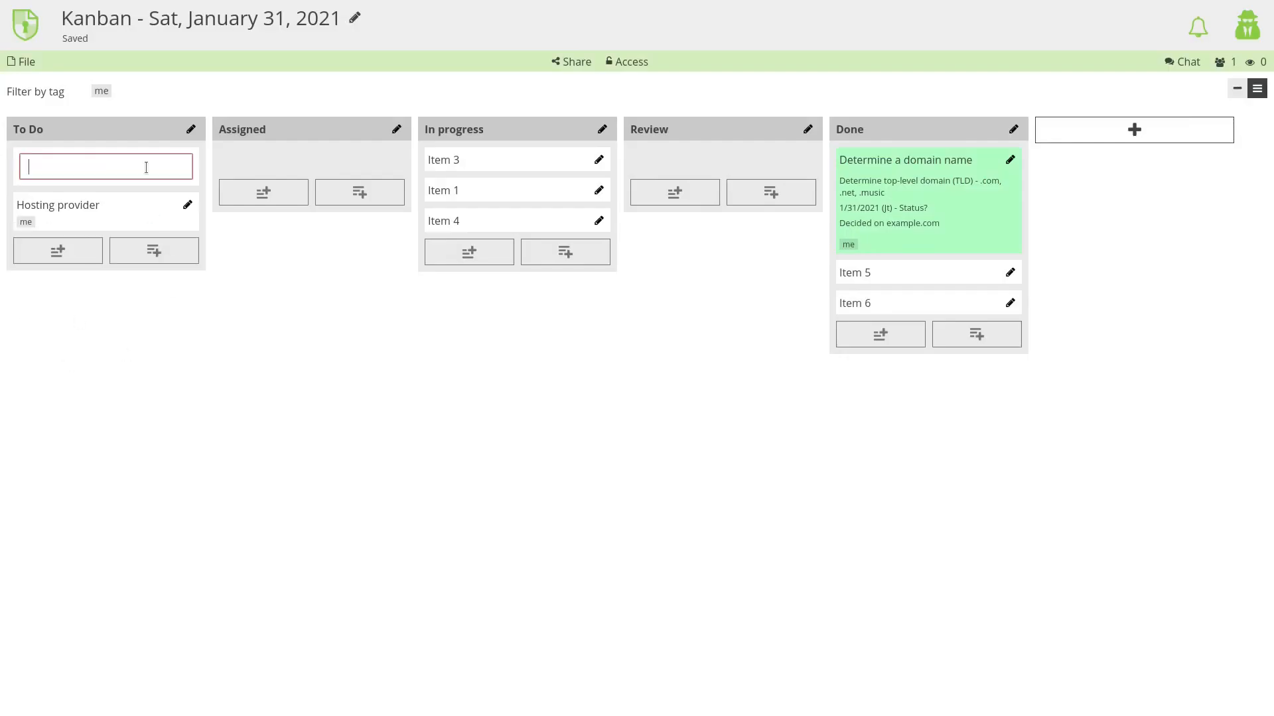
type("Design website")
left_click(248, 368)
left_click(191, 128)
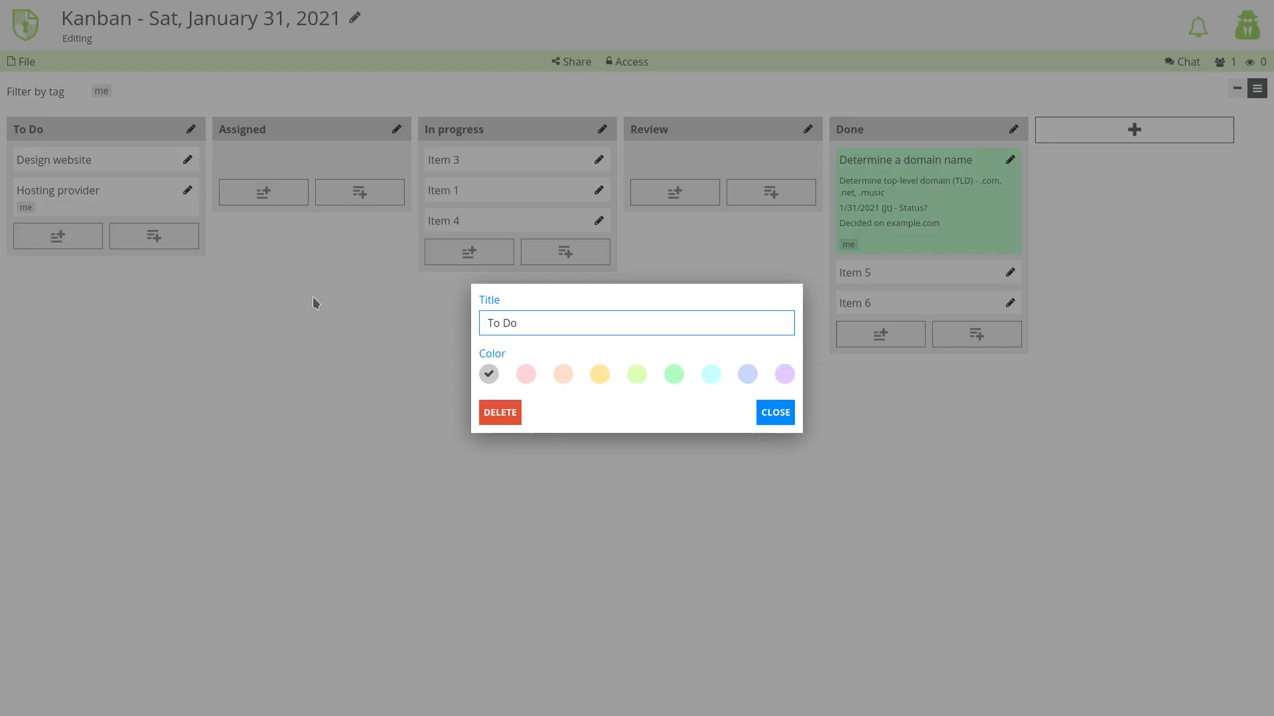
left_click(776, 414)
Step: Add a card titled "Decide on website builder / CMS" at the bottom of the To Do board
left_click(156, 239)
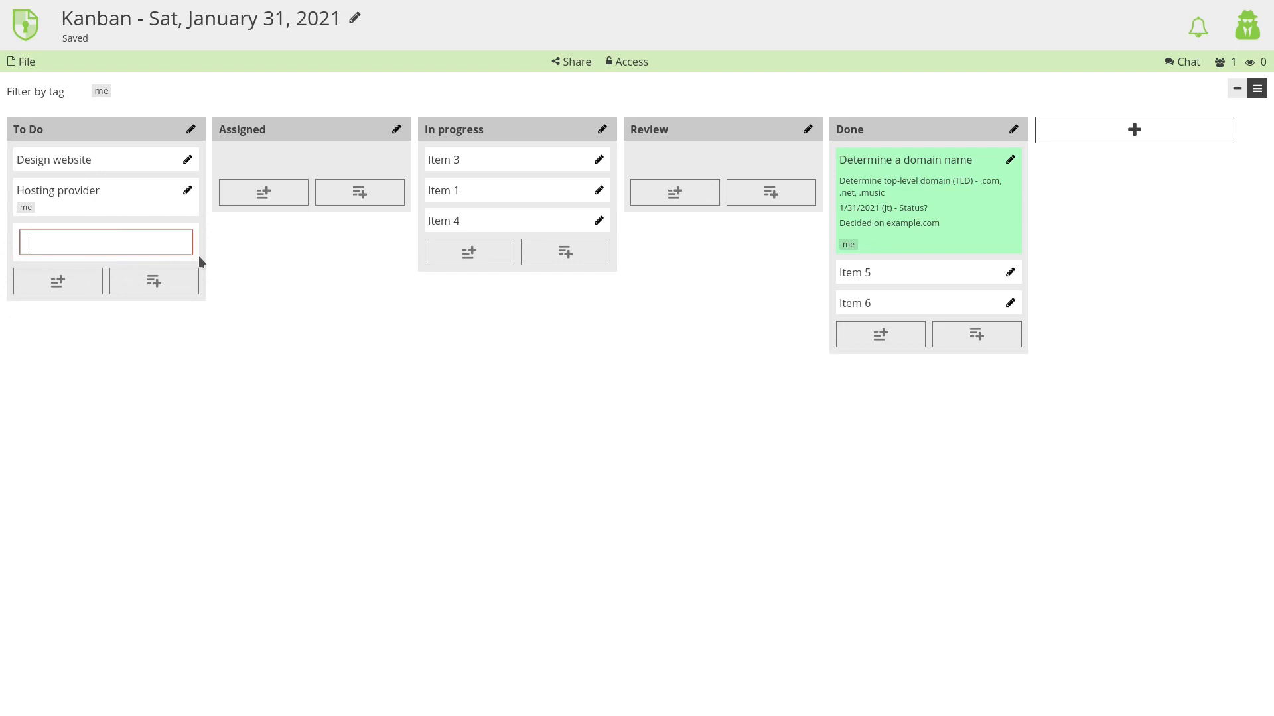
type("Decide on website builder / CMS")
key("Return")
left_click(230, 280)
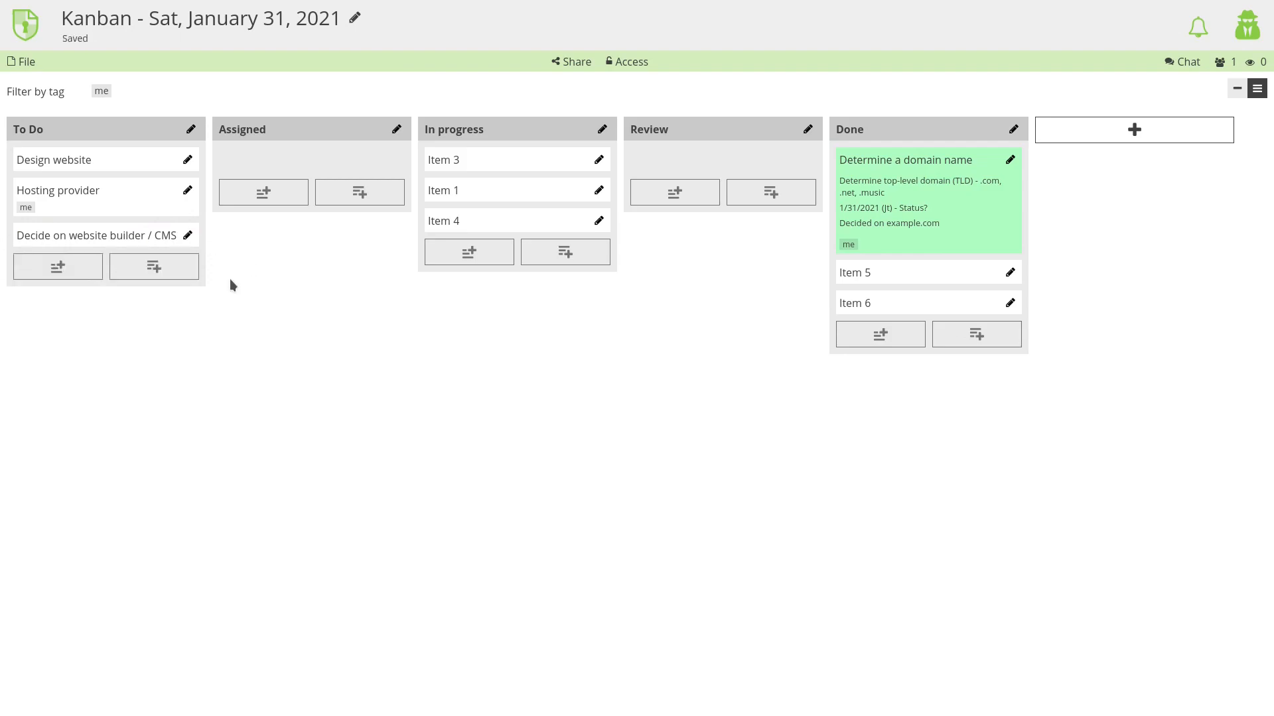
Step: Add the tag "him" to the website builder / CMS card and close its properties
left_click(188, 236)
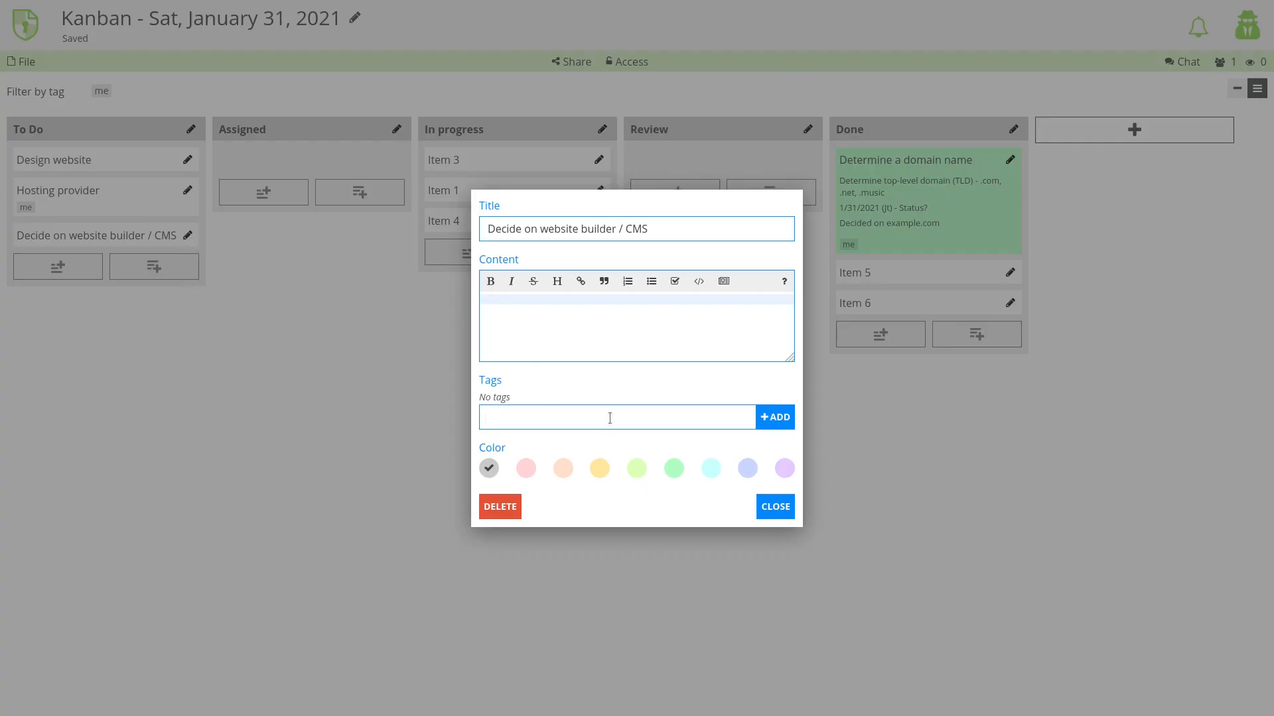
type("him")
key("Return")
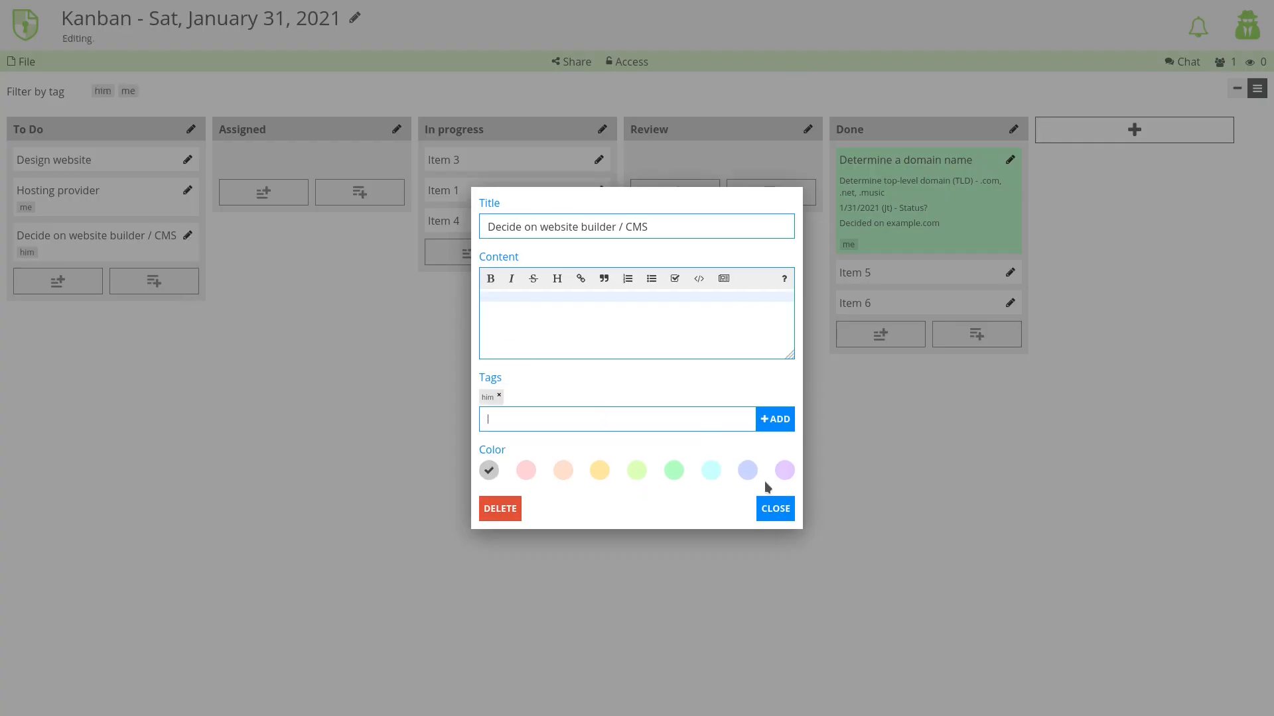
left_click(779, 511)
Step: Filter the cards by the tag "him", include "me" as well, and remove both filters again
left_click(103, 91)
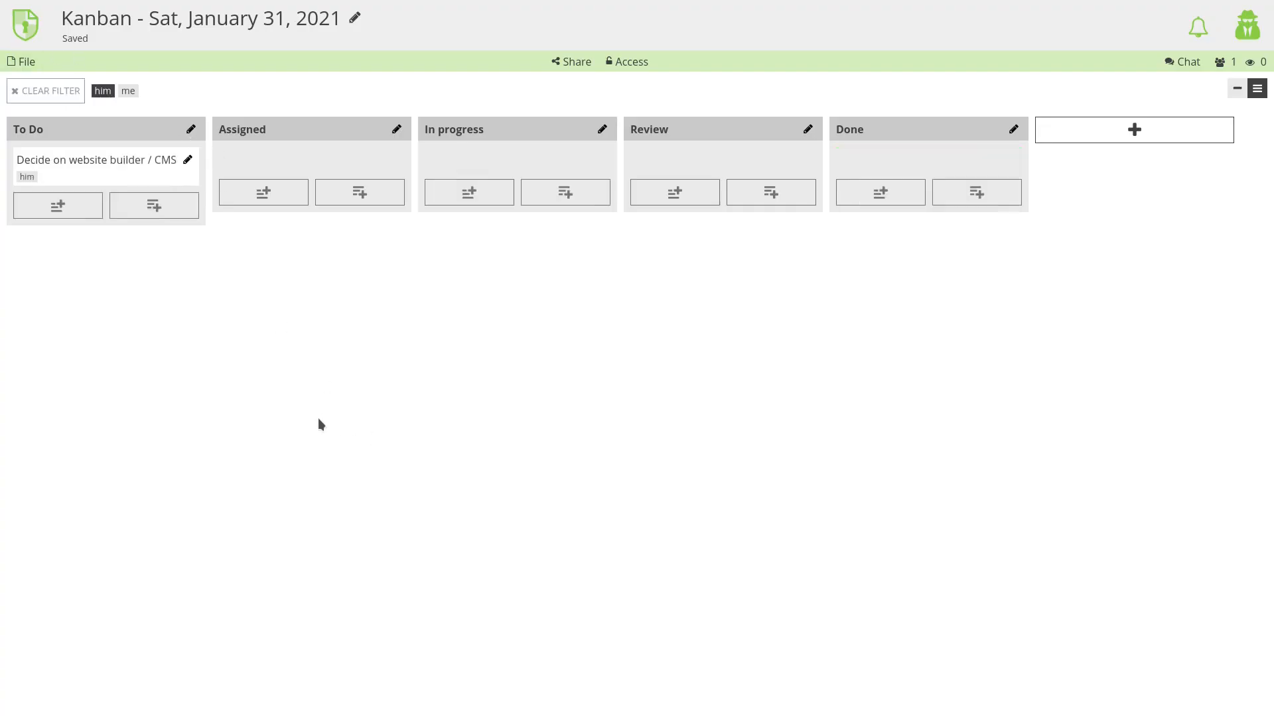
left_click(132, 91)
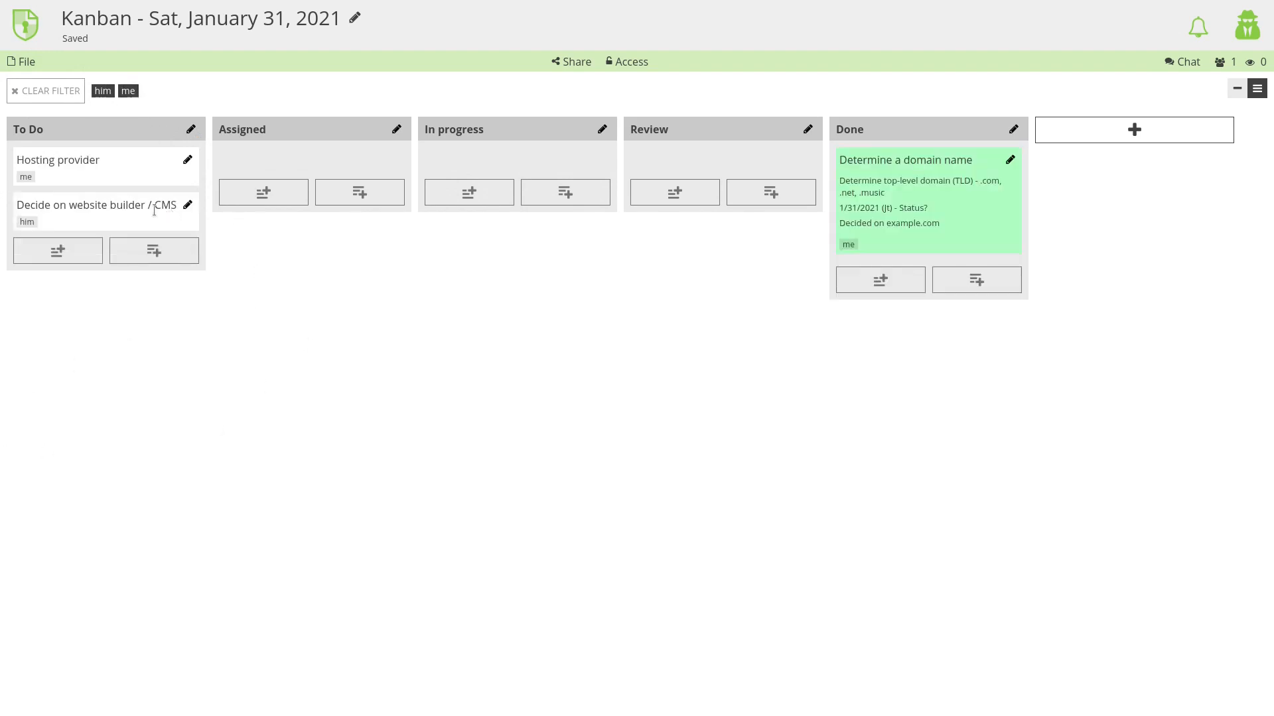
left_click(128, 91)
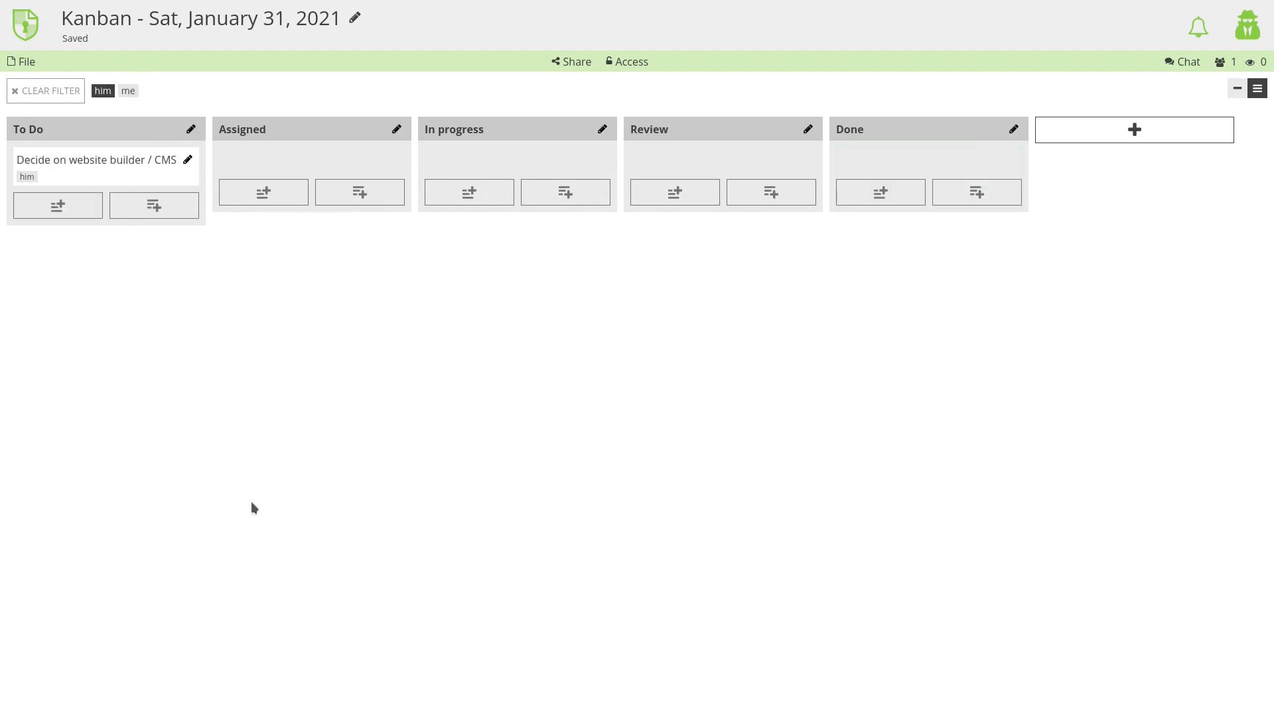
left_click(104, 91)
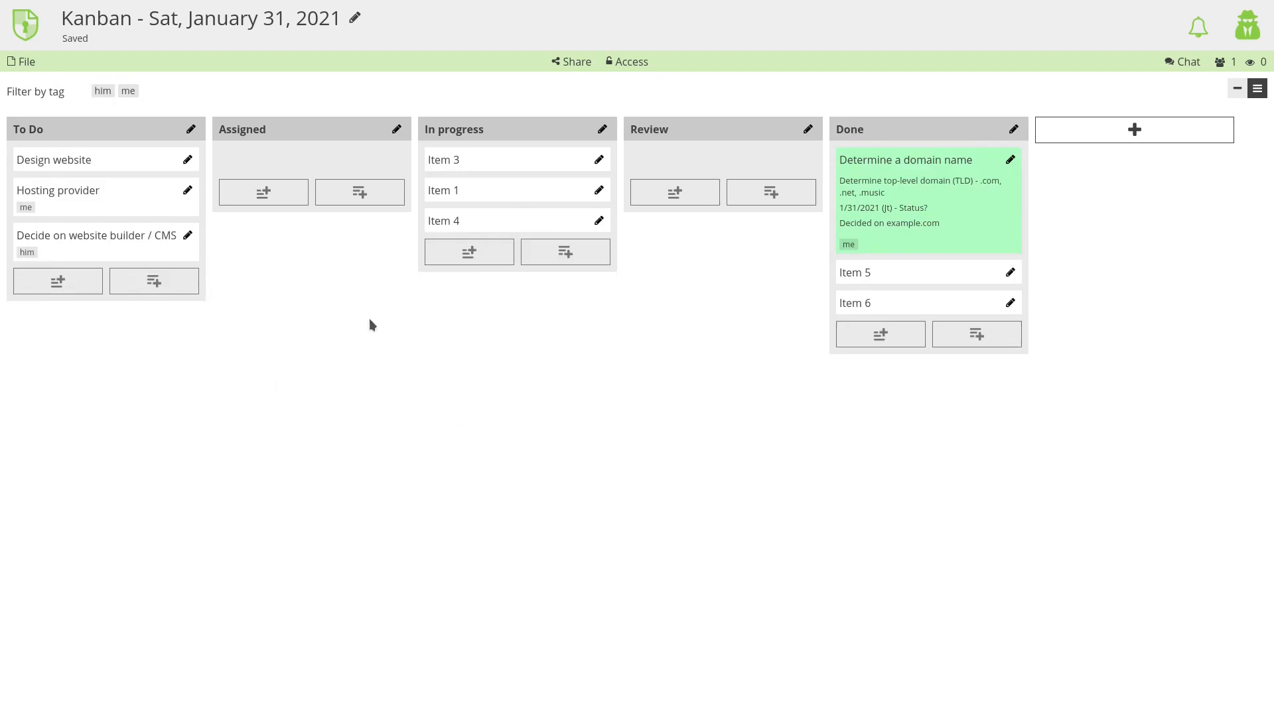
Step: View the file options and the board's JSON export prompt, and dismiss it without exporting
left_click(24, 66)
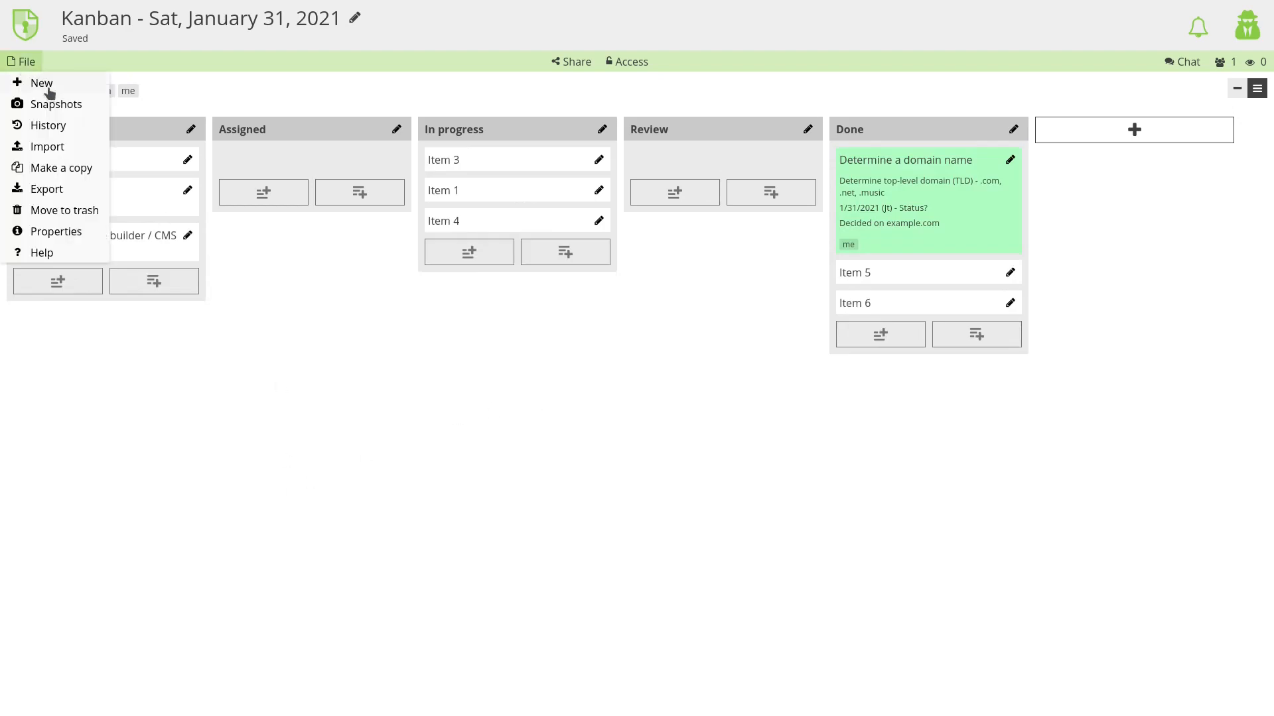
left_click(86, 191)
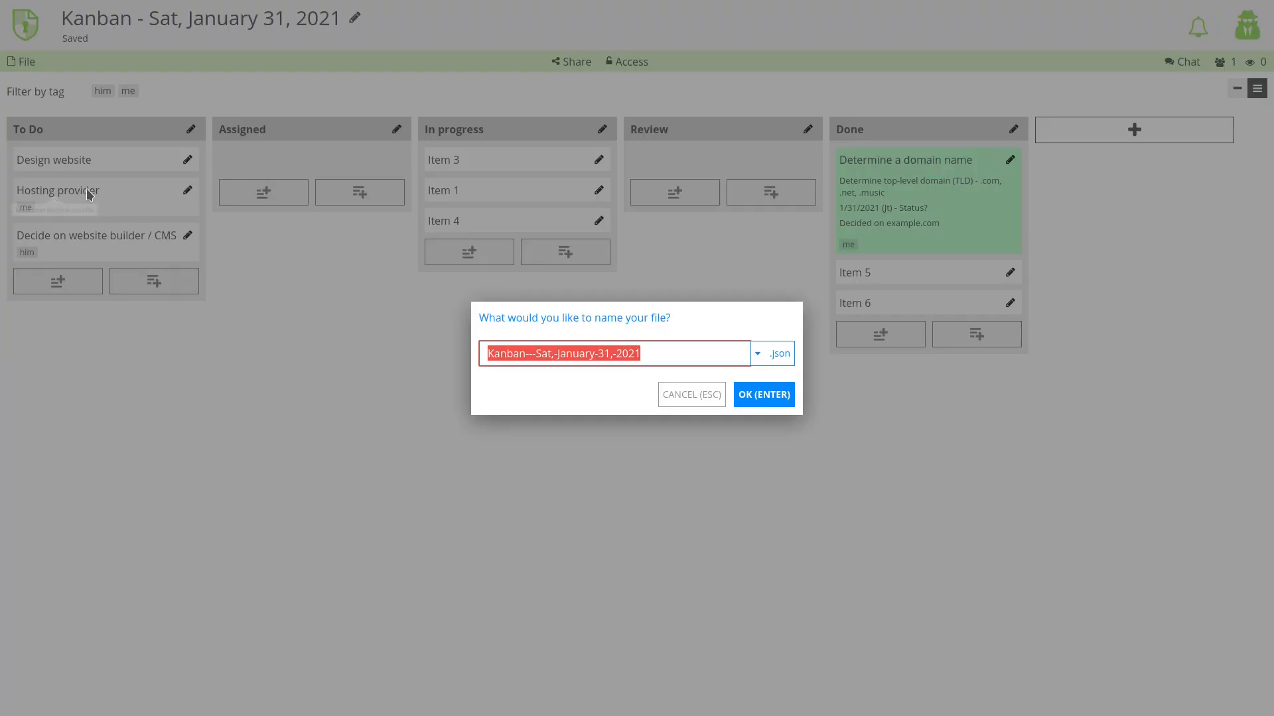
left_click(715, 397)
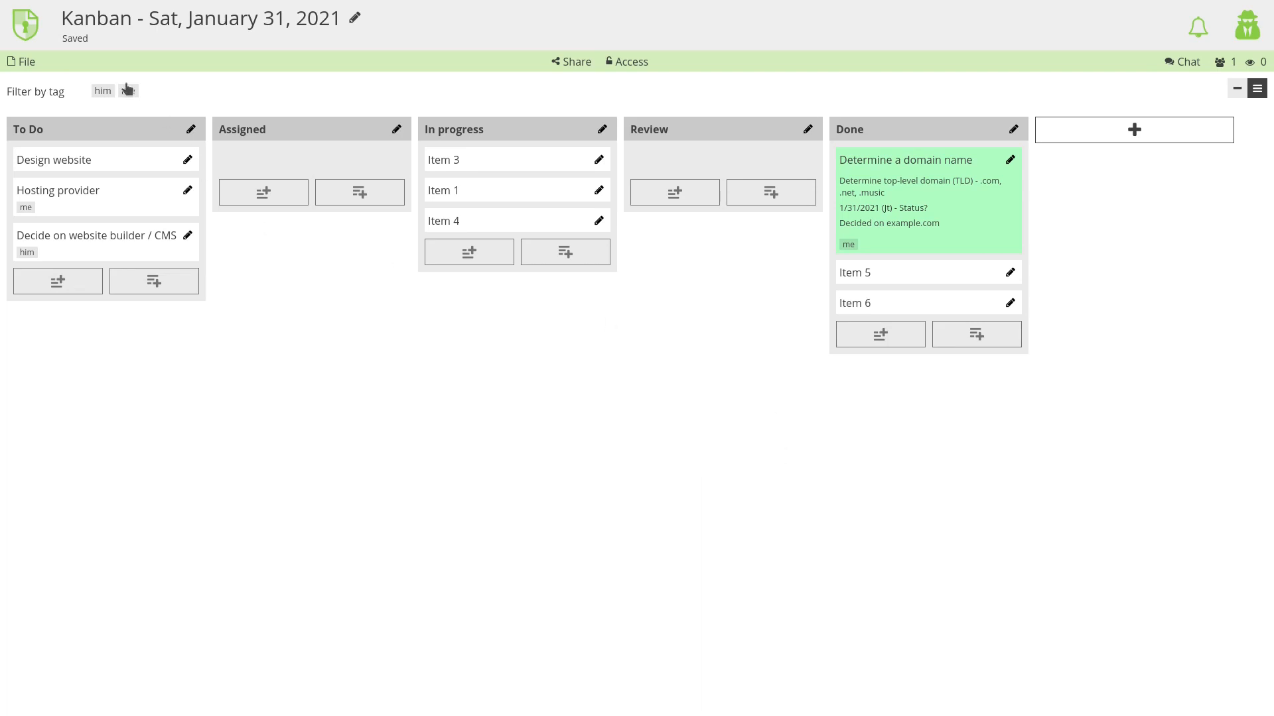
Step: Look through the file options, view the board's properties, and close them again
left_click(31, 61)
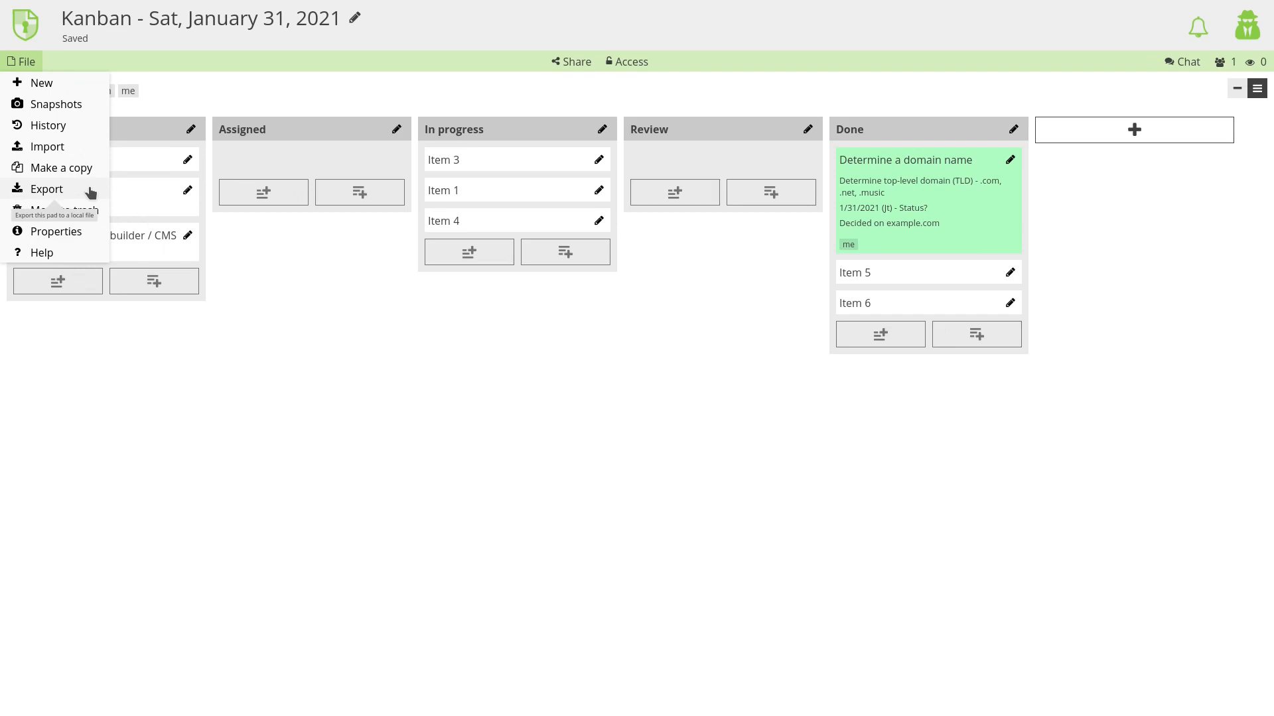
left_click(480, 473)
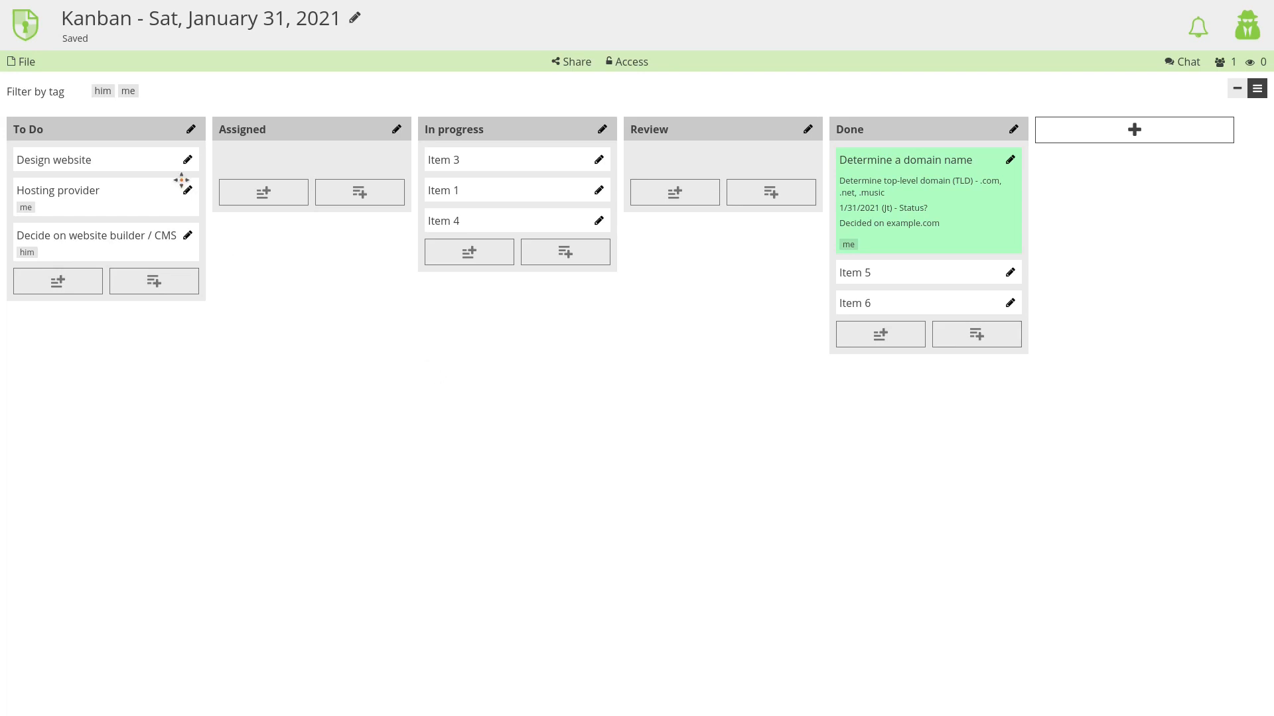
left_click(14, 61)
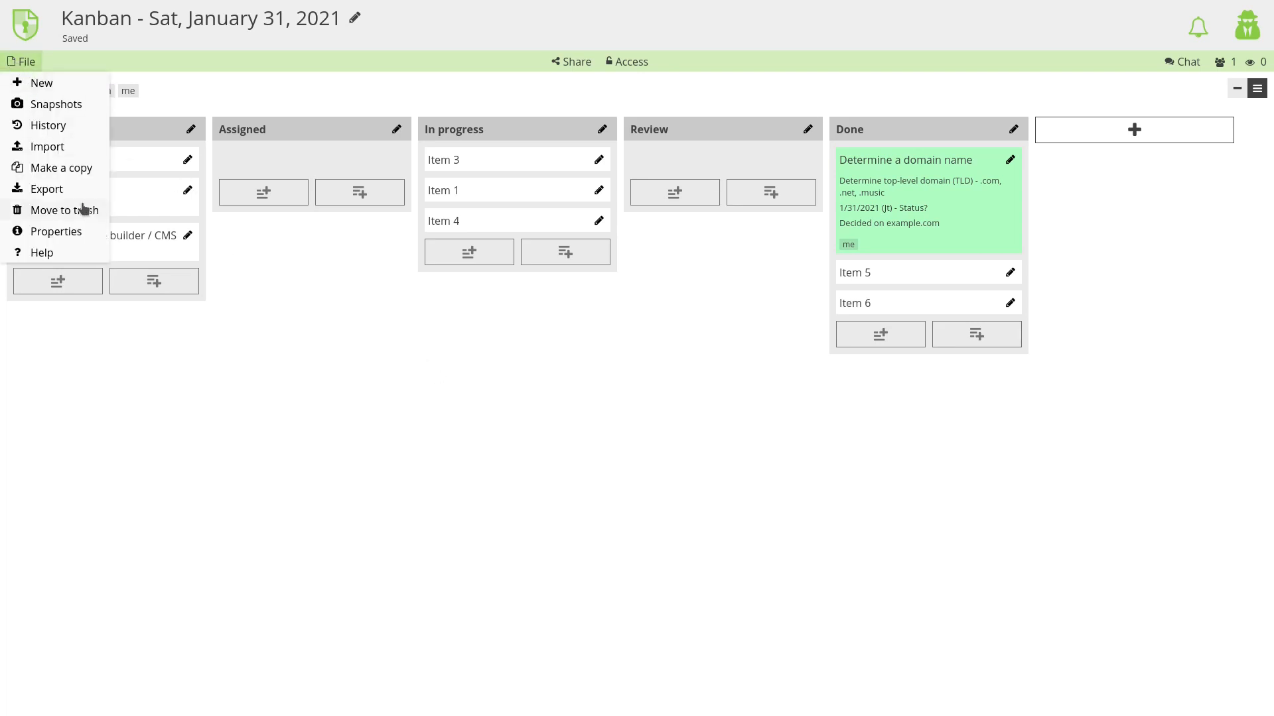
left_click(92, 237)
left_click(744, 381)
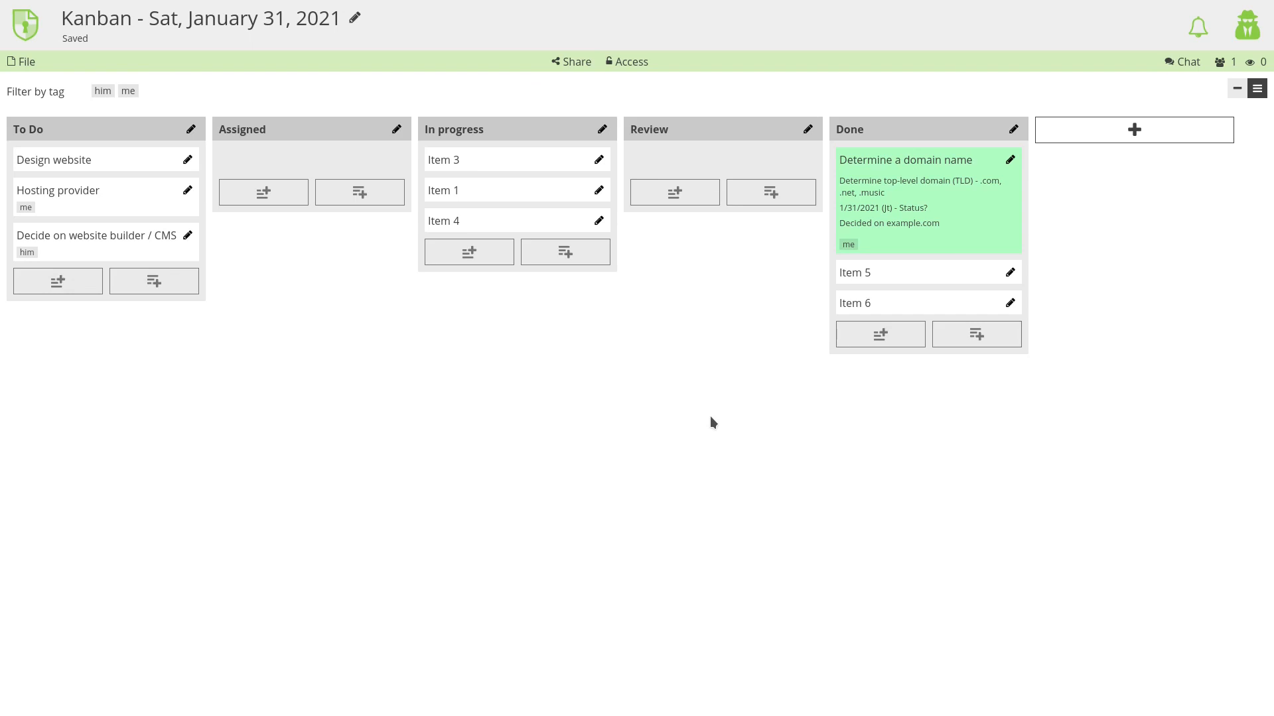
Step: Examine the board's sharing options: View and Edit link rights, contacts, and the embed code, and close them without copying anything
left_click(576, 60)
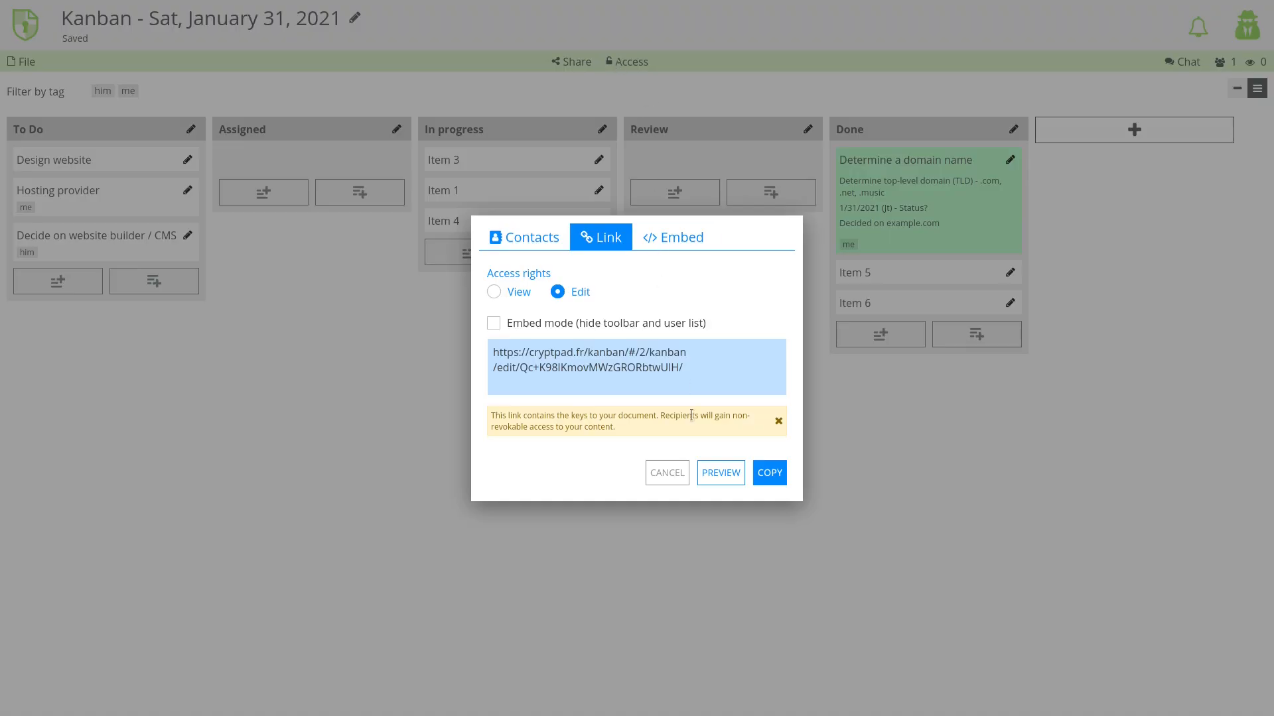
left_click(525, 292)
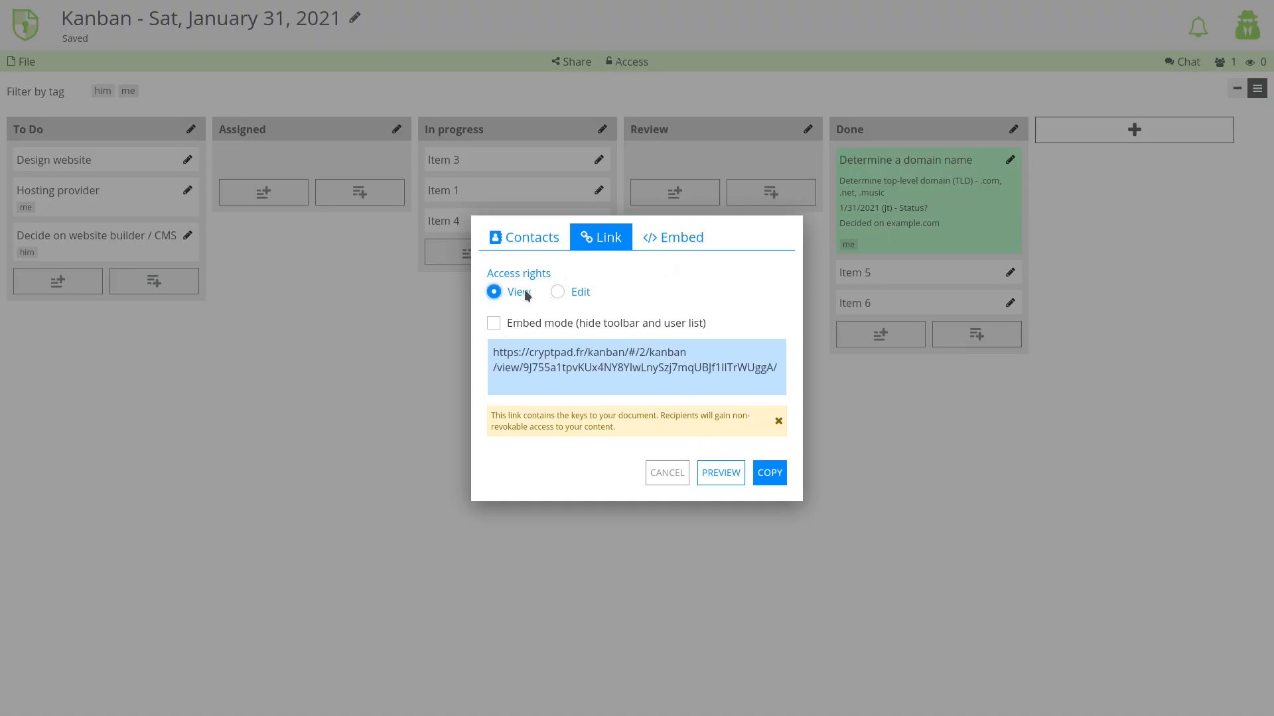
left_click(565, 293)
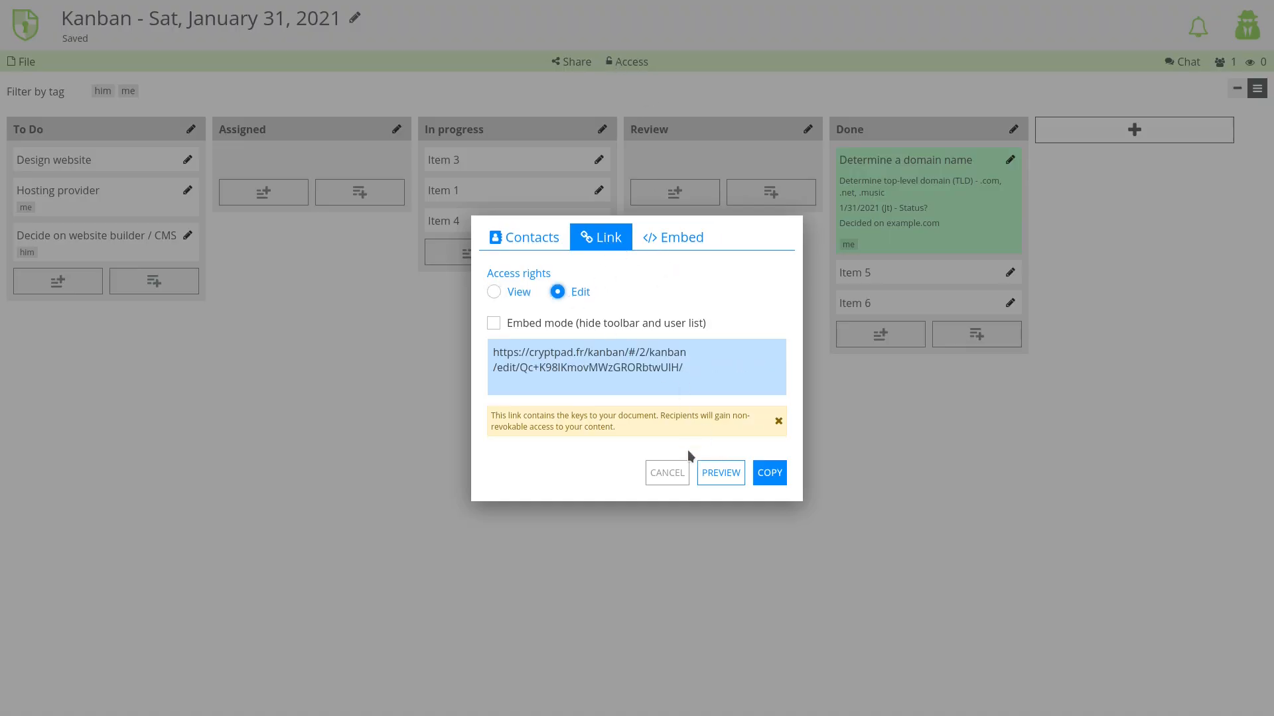
left_click(683, 239)
left_click(536, 243)
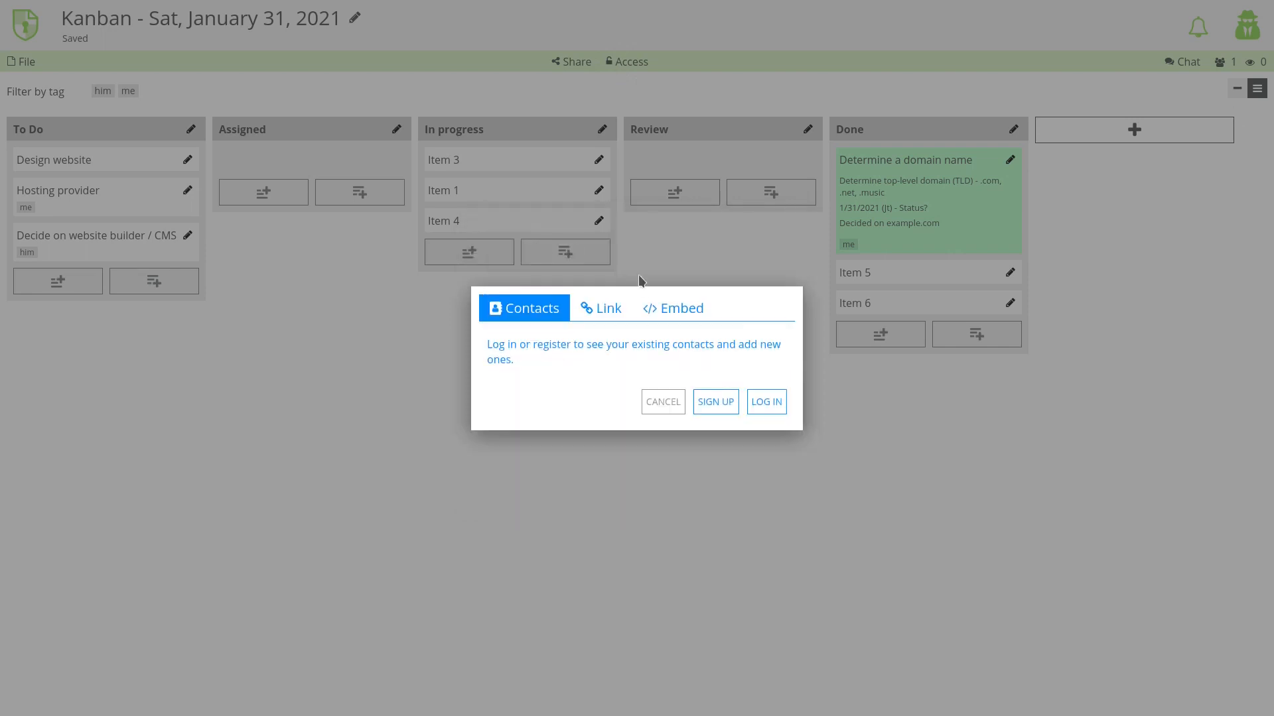
left_click(674, 308)
left_click(548, 393)
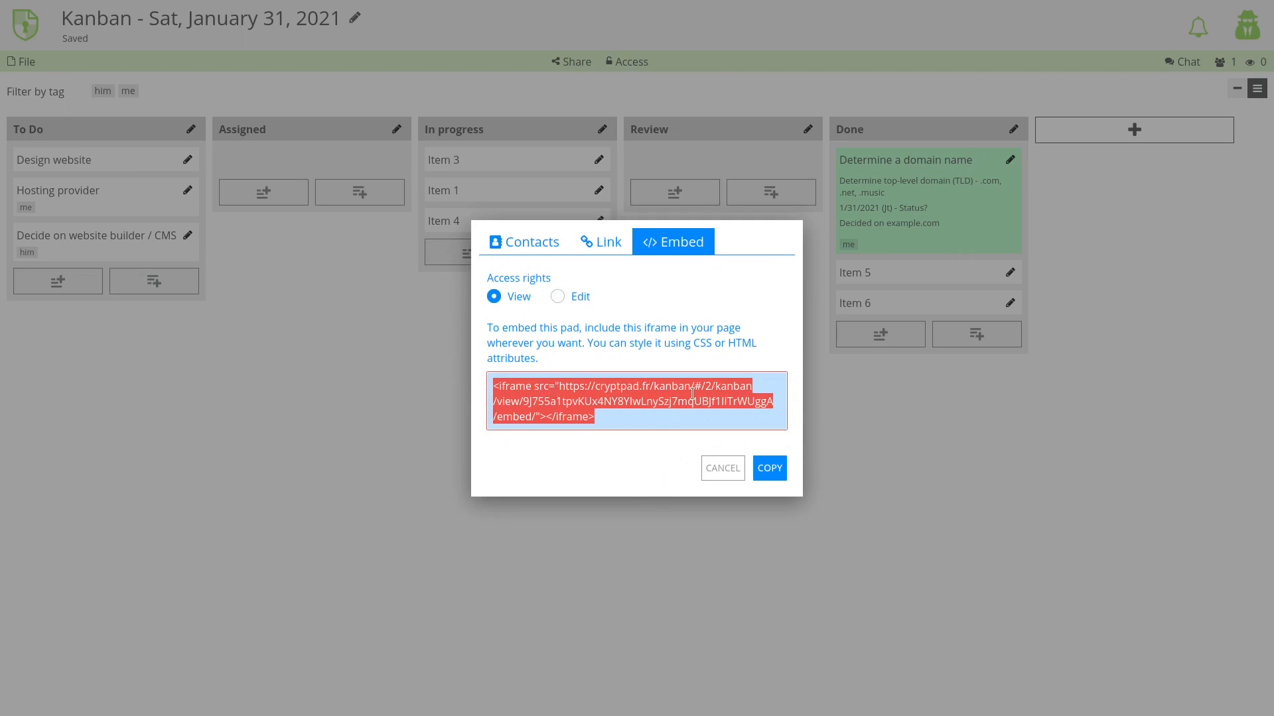
left_click(724, 469)
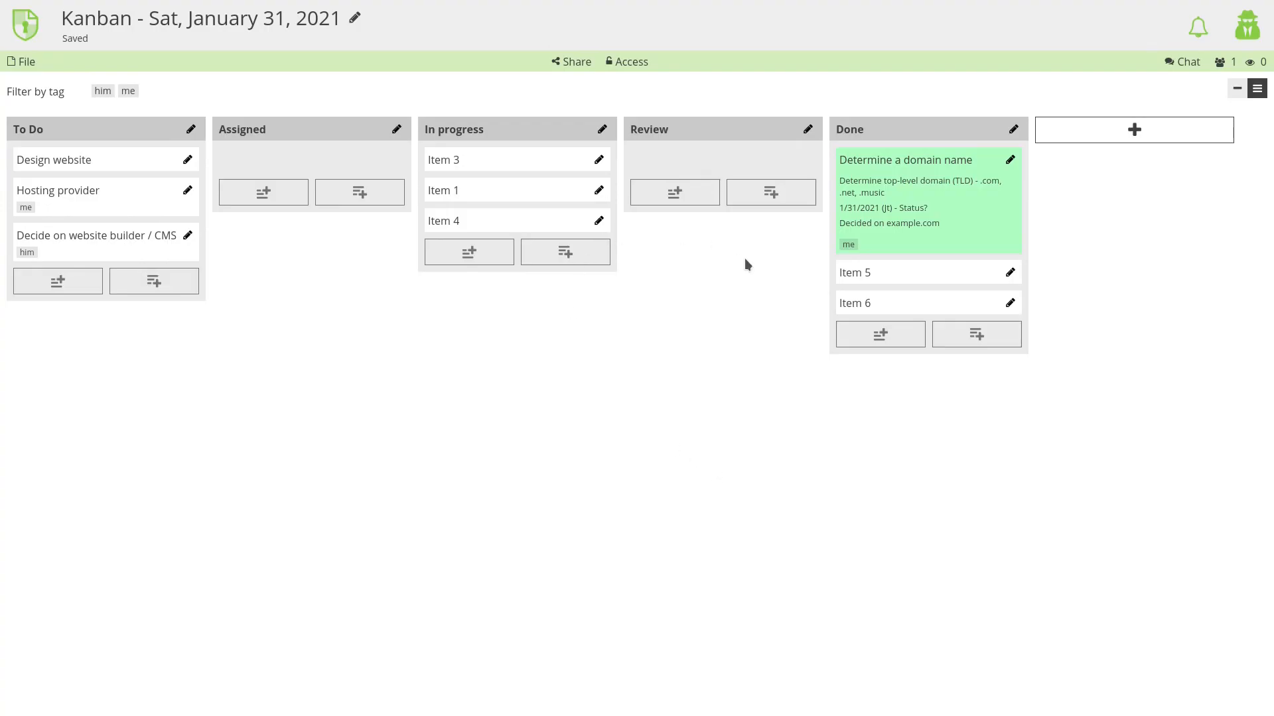
Step: Show the board's chat and user list, and hide both again
left_click(1181, 63)
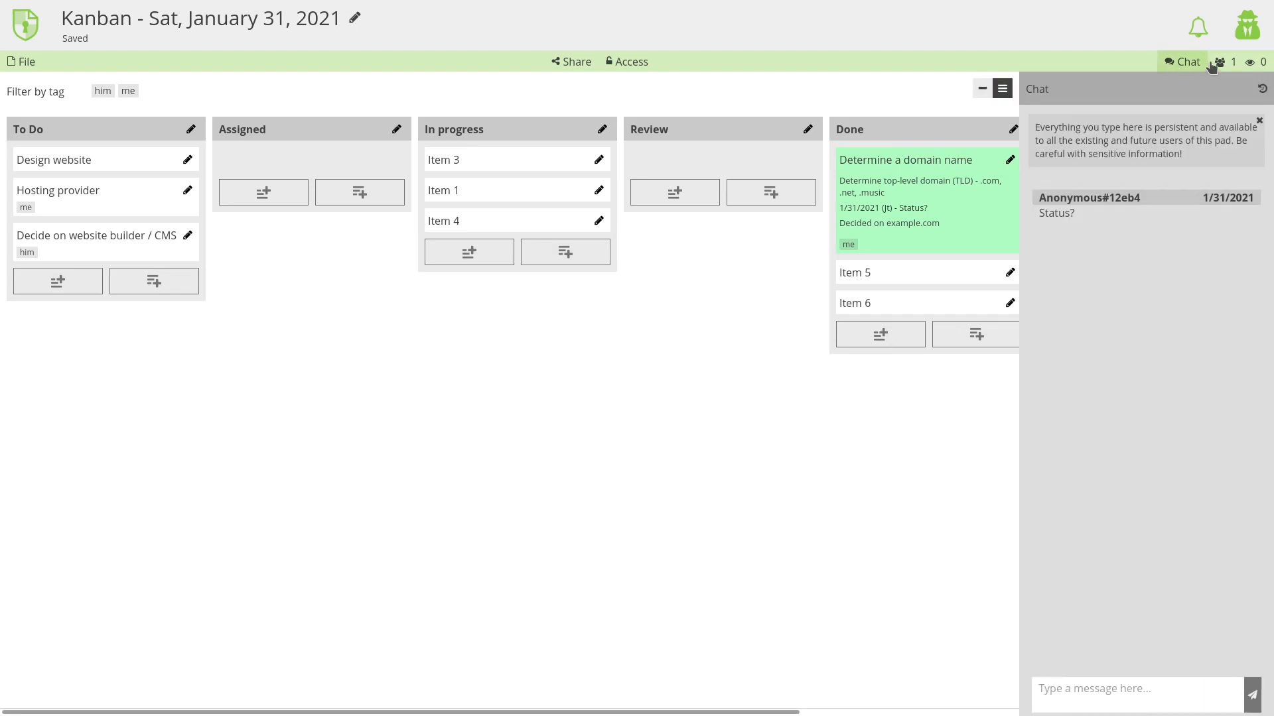
left_click(1218, 65)
left_click(1219, 65)
left_click(1218, 67)
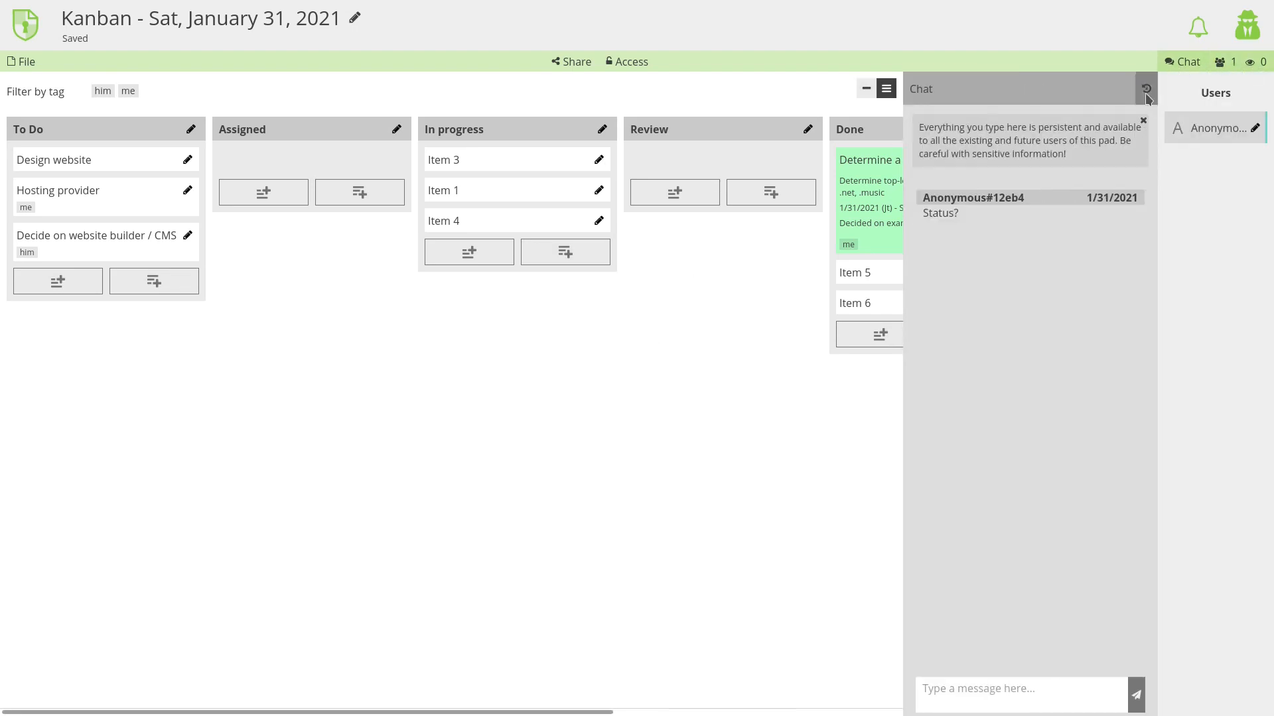
left_click(1174, 62)
left_click(1229, 63)
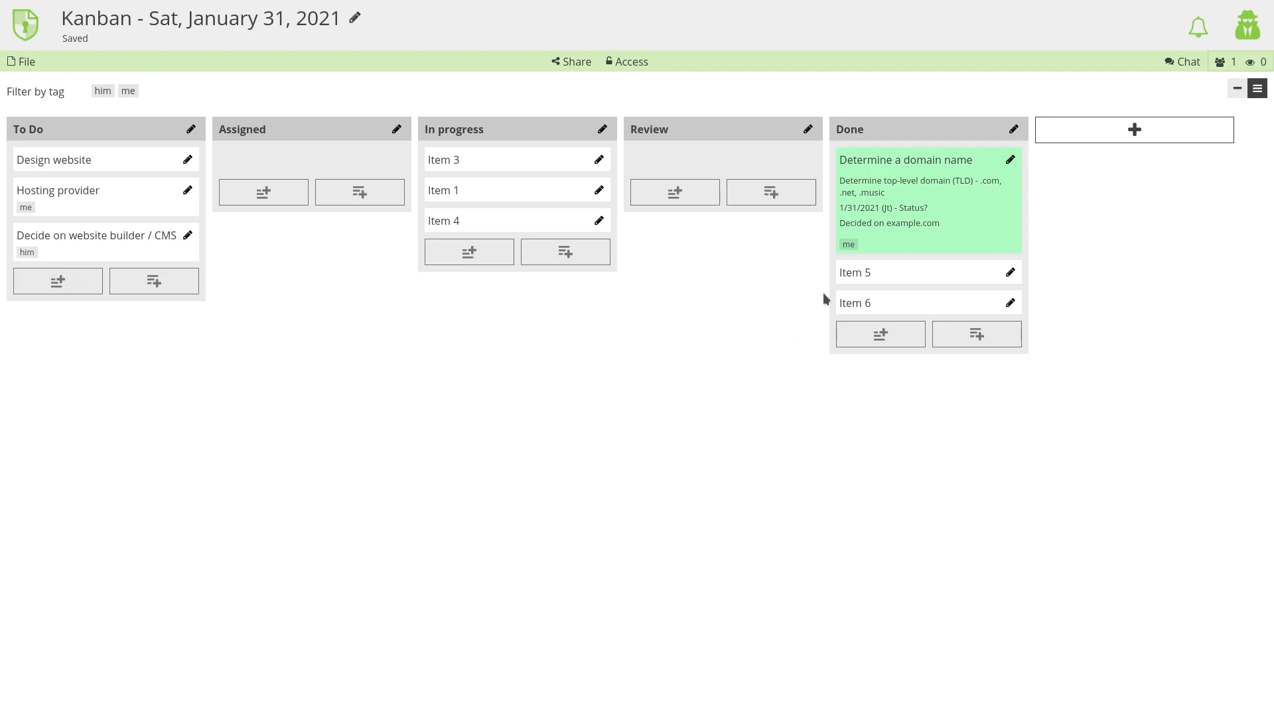
Step: Change the color of the "Determine a domain name" card in Done to light orange and close its properties
left_click(1003, 166)
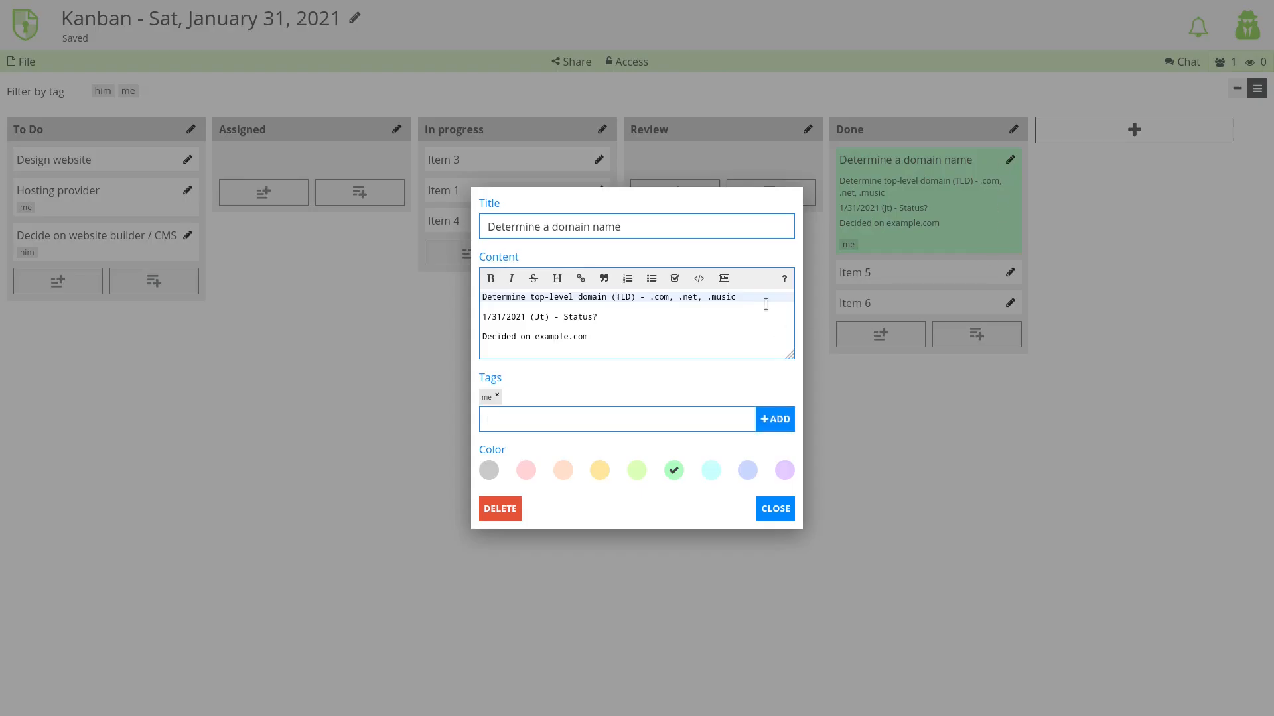
left_click(562, 472)
left_click(773, 508)
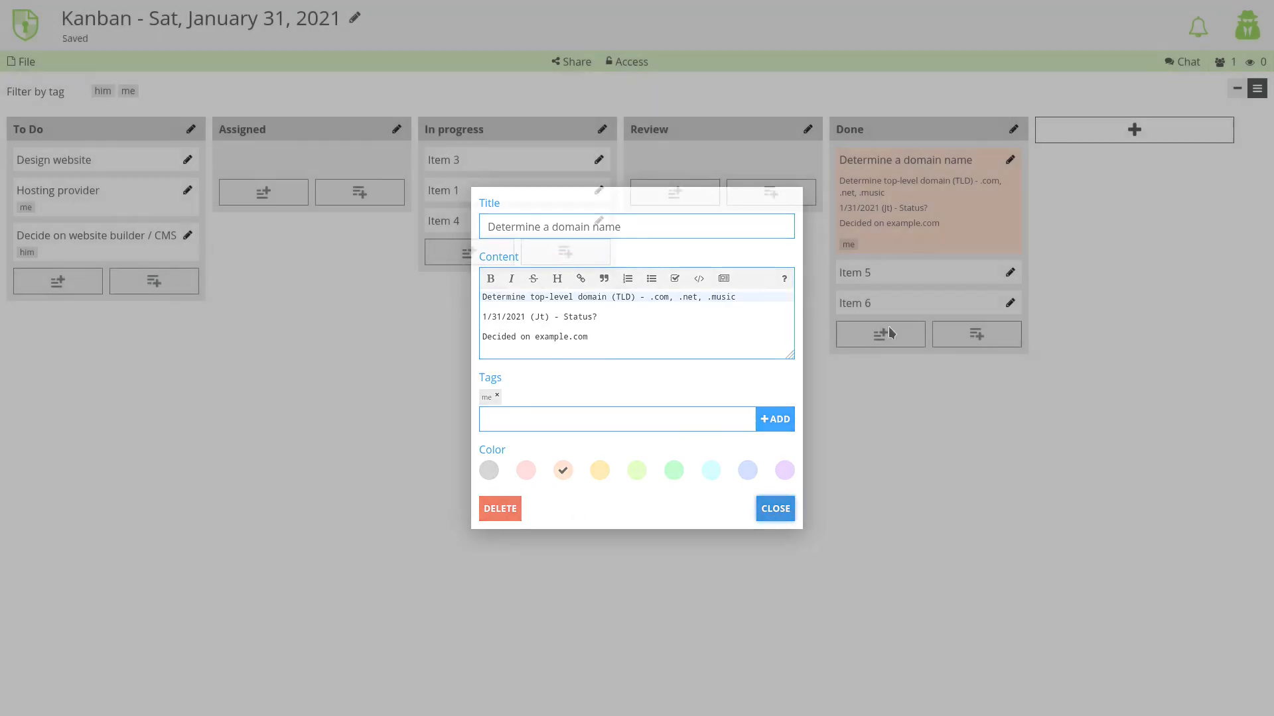
Step: Delete the "Item 5" card from the Done board
left_click(1009, 273)
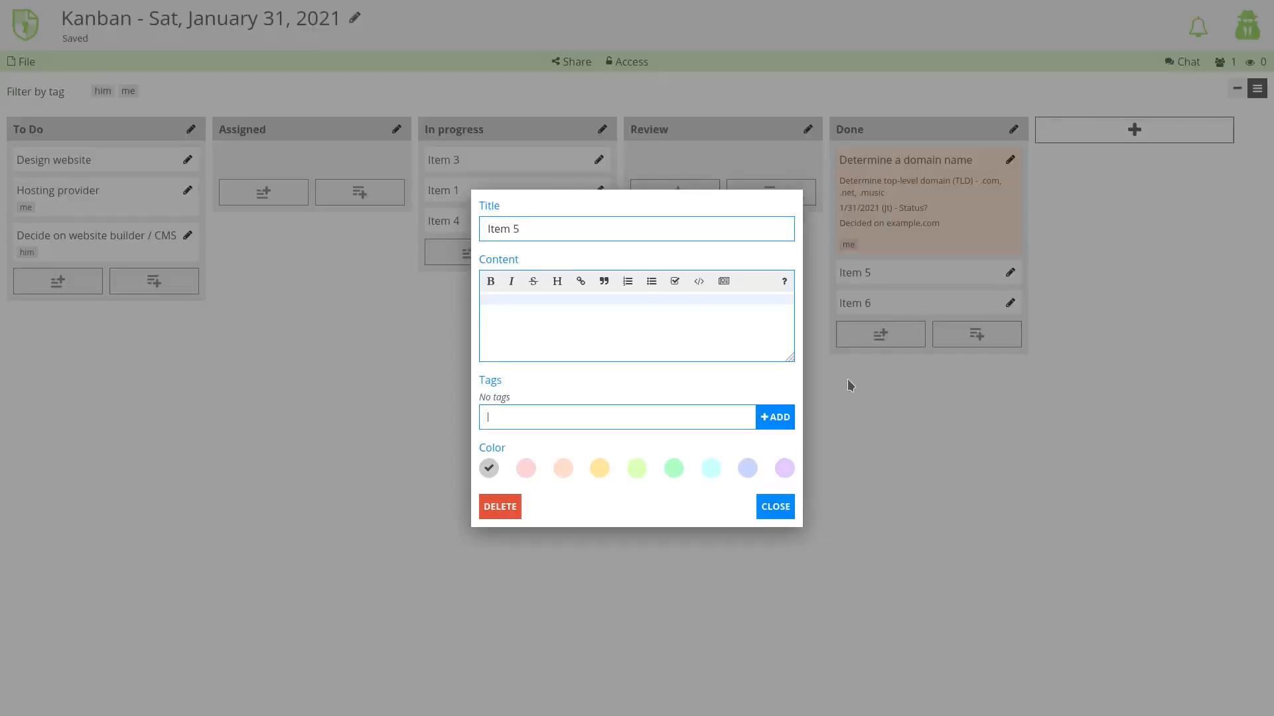
left_click(506, 506)
left_click(530, 504)
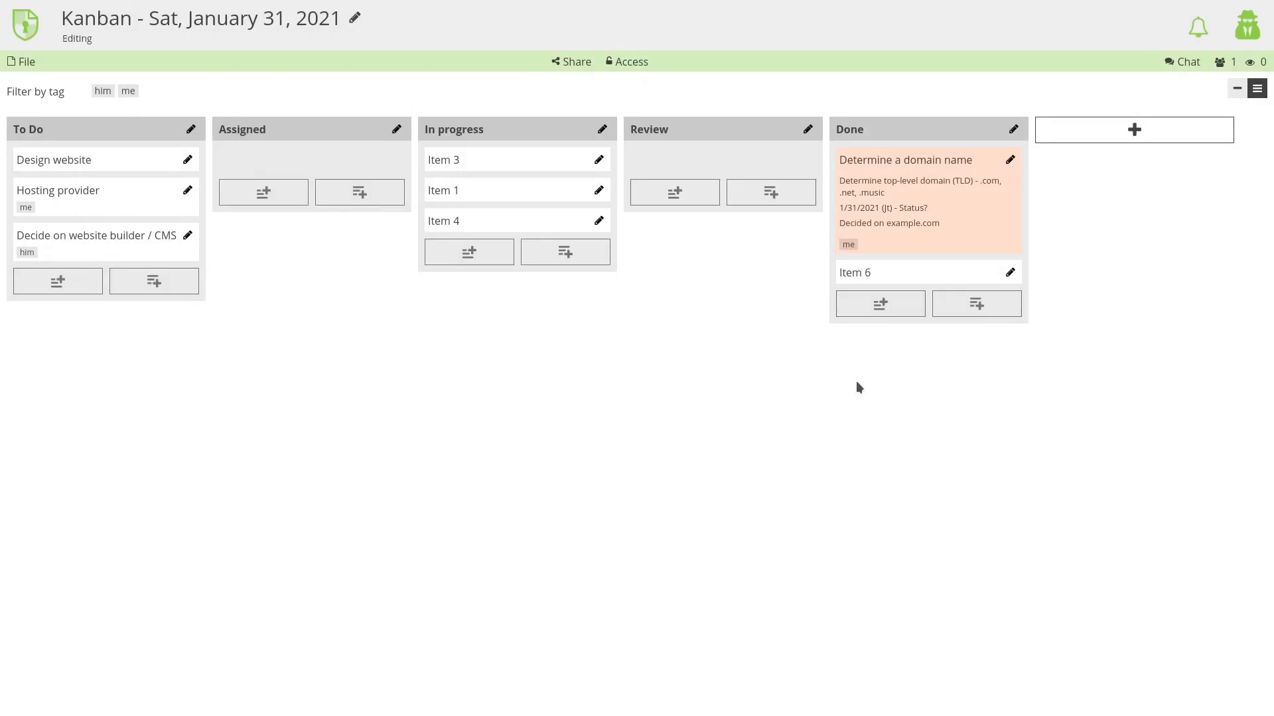